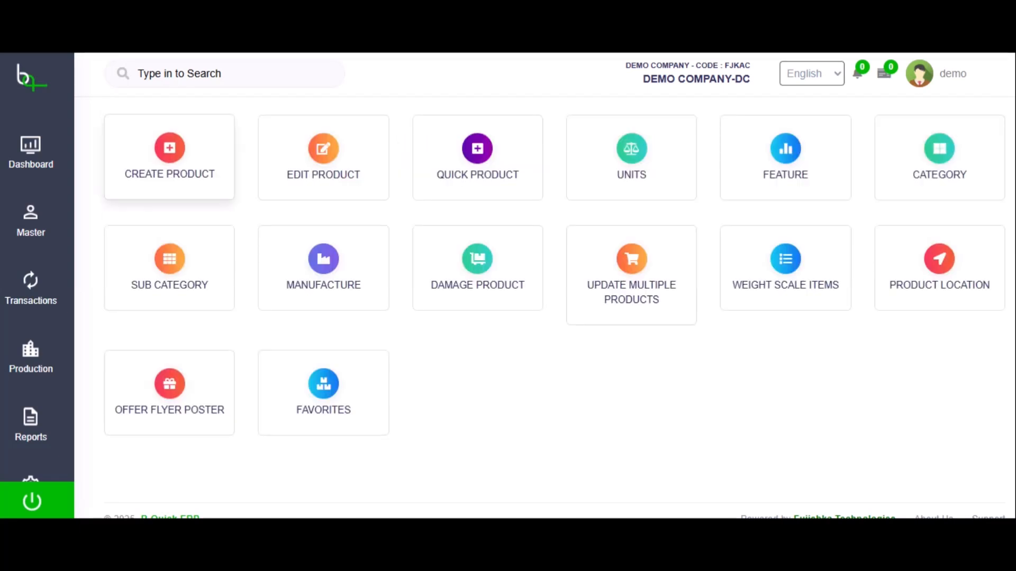
- Name the new product "white forest cake" and assign it to the FOODS category
left_click(207, 270)
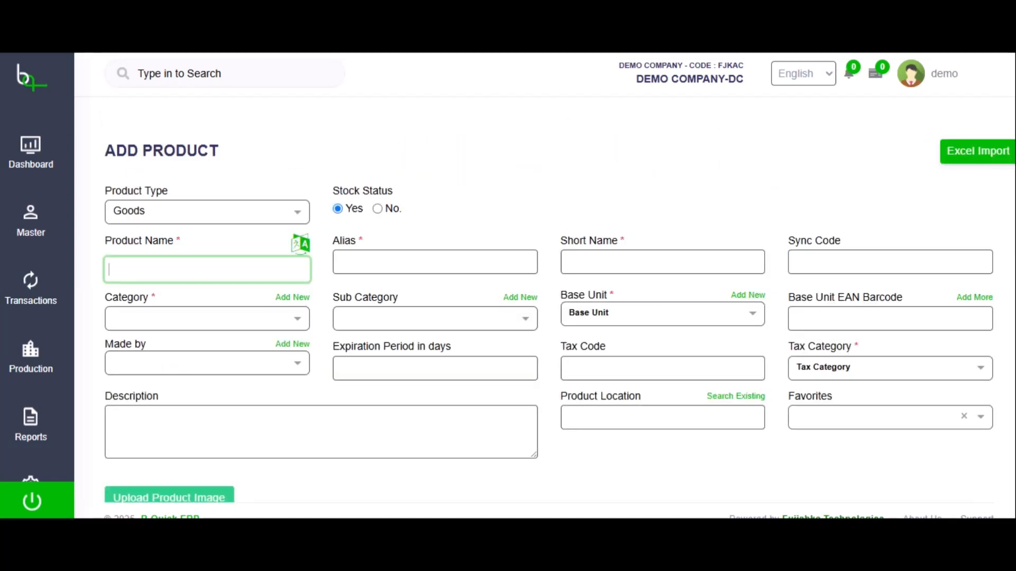
type("white ")
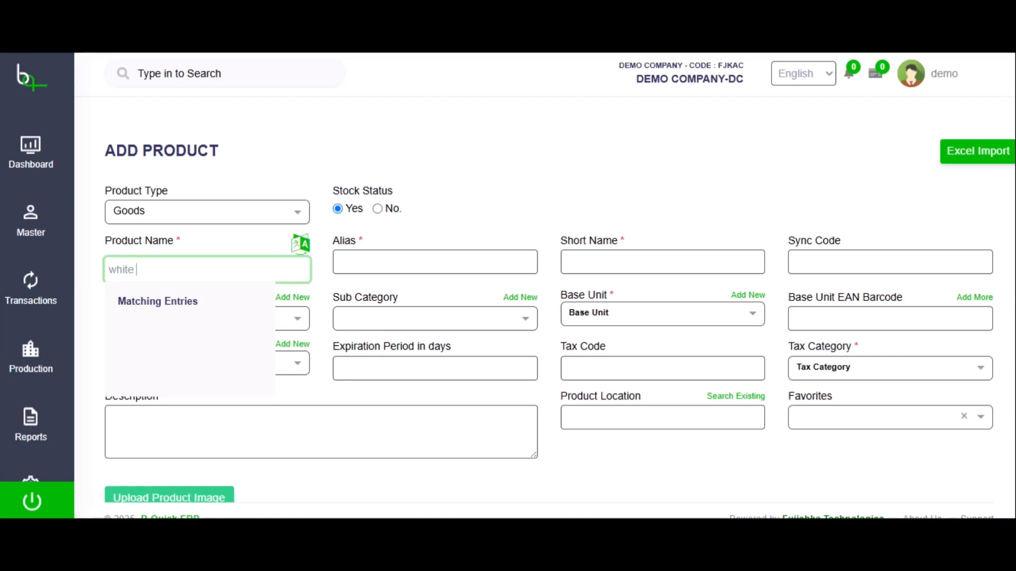
type("forest cake")
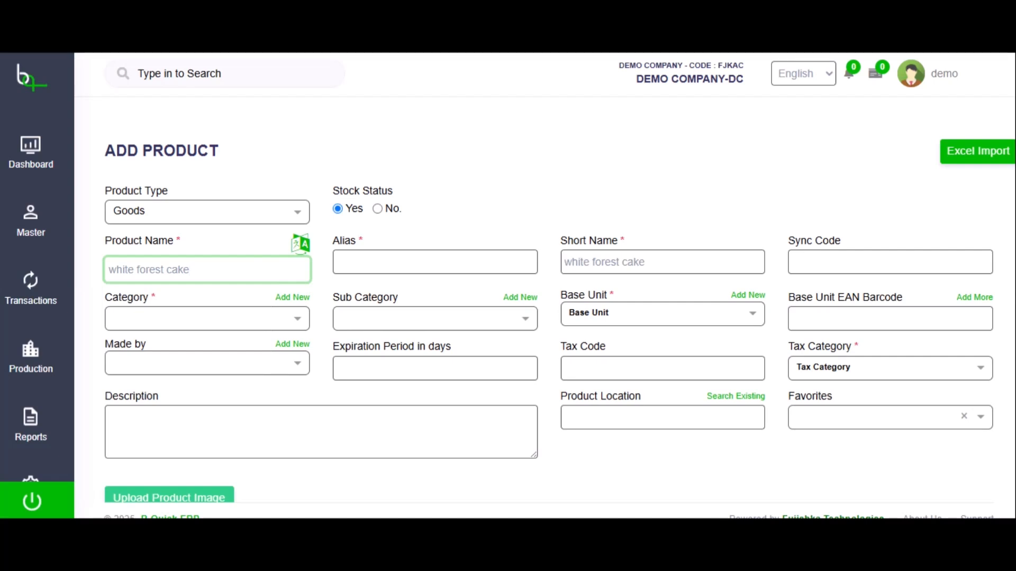
left_click(201, 318)
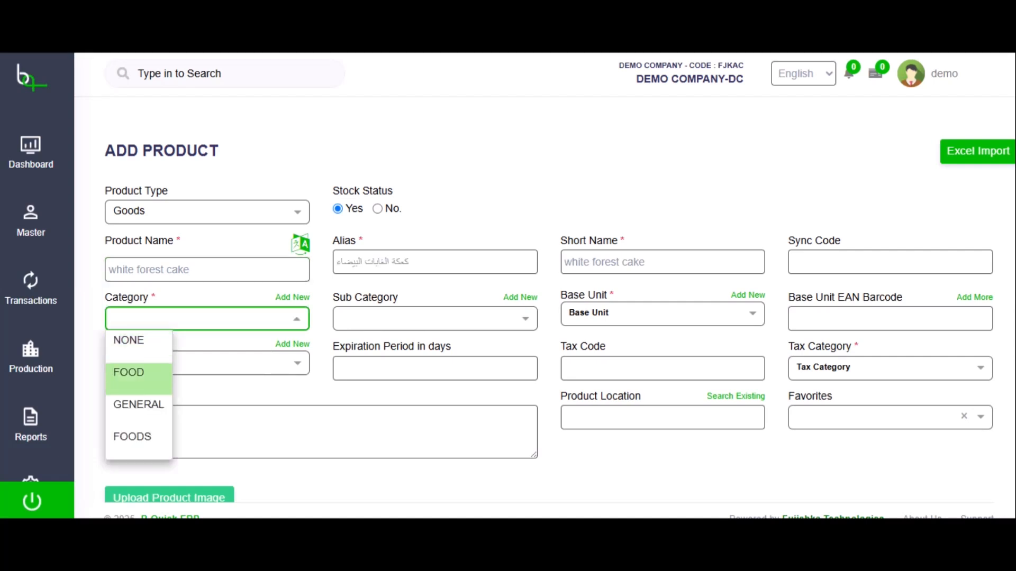
key("Return")
key("Tab")
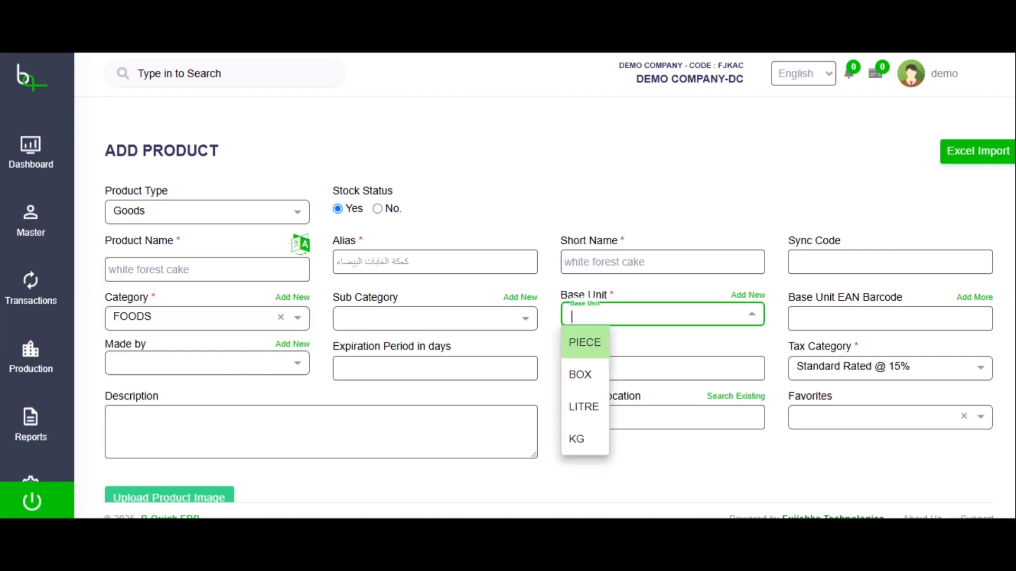
- Set the product's base unit to KG and submit the product details
key("Down")
key("Down")
key("Down")
key("Return")
scroll(545, 286, "down", 2)
scroll(548, 287, "down", 1)
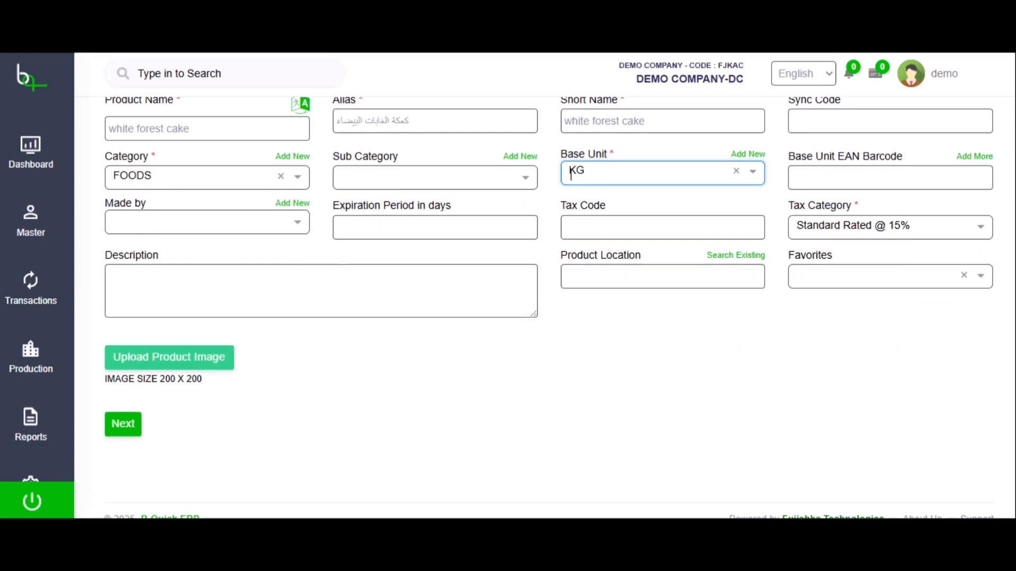
left_click(122, 423)
- Set the stock purchase rate to 10 and the KG sales rate to 15 for the cake, and save the rates
left_click(341, 418)
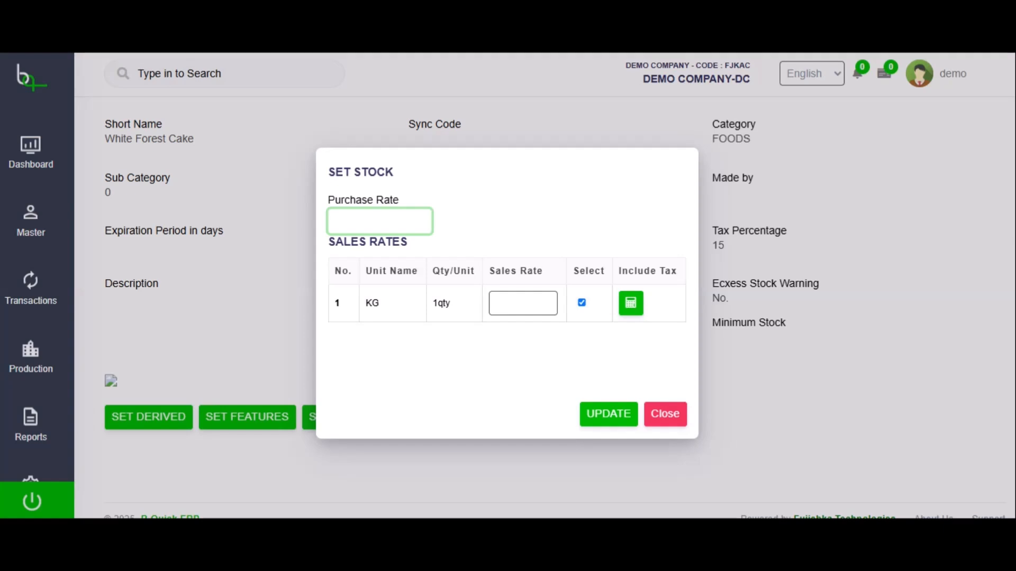
type("10")
left_click(522, 303)
type("15")
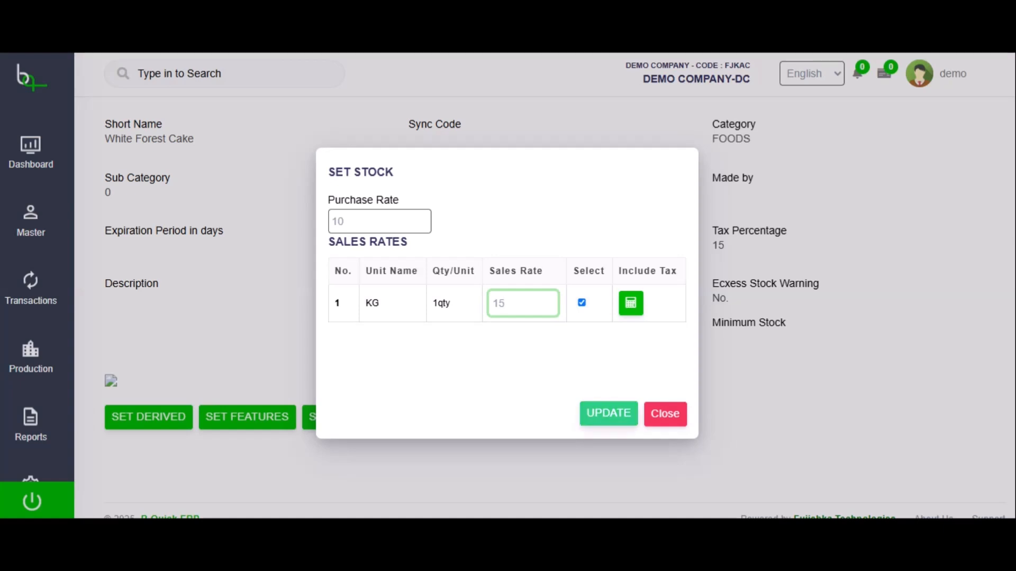
left_click(609, 413)
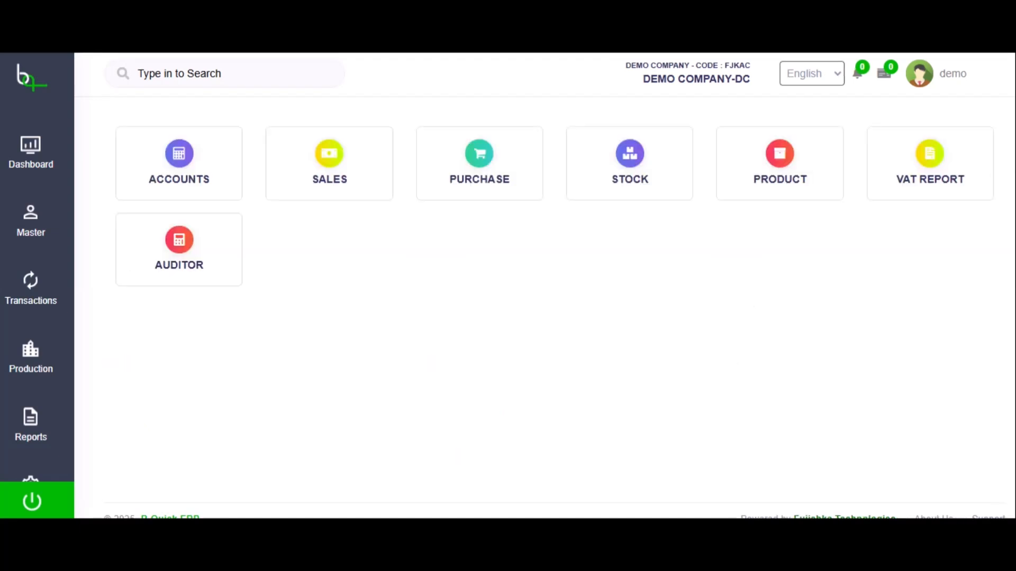
- Open the Stock Summary report and examine the stock quantities of white forest cake and its ingredients in the FOODS category
left_click(629, 162)
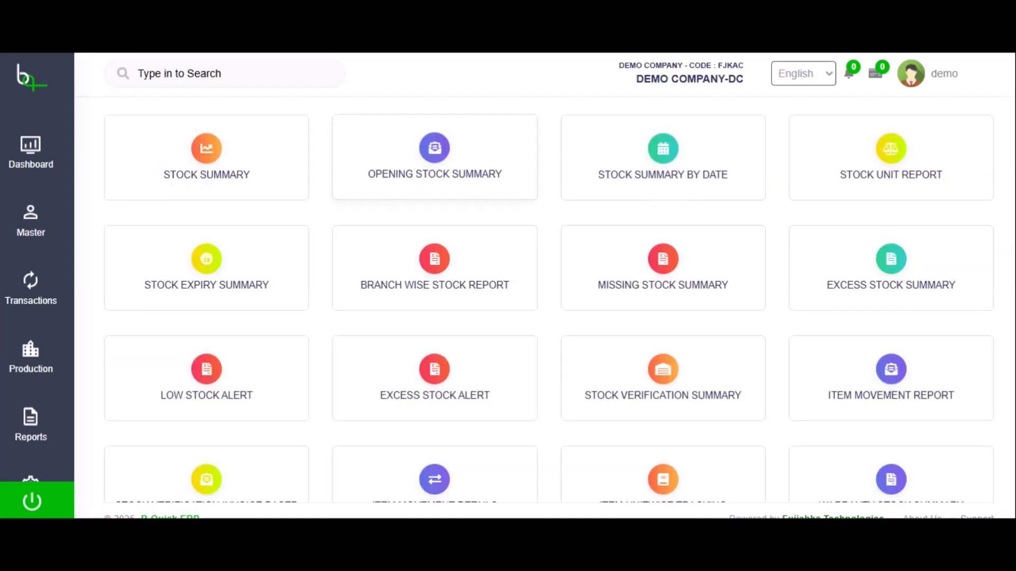
left_click(222, 159)
scroll(548, 300, "down", 15)
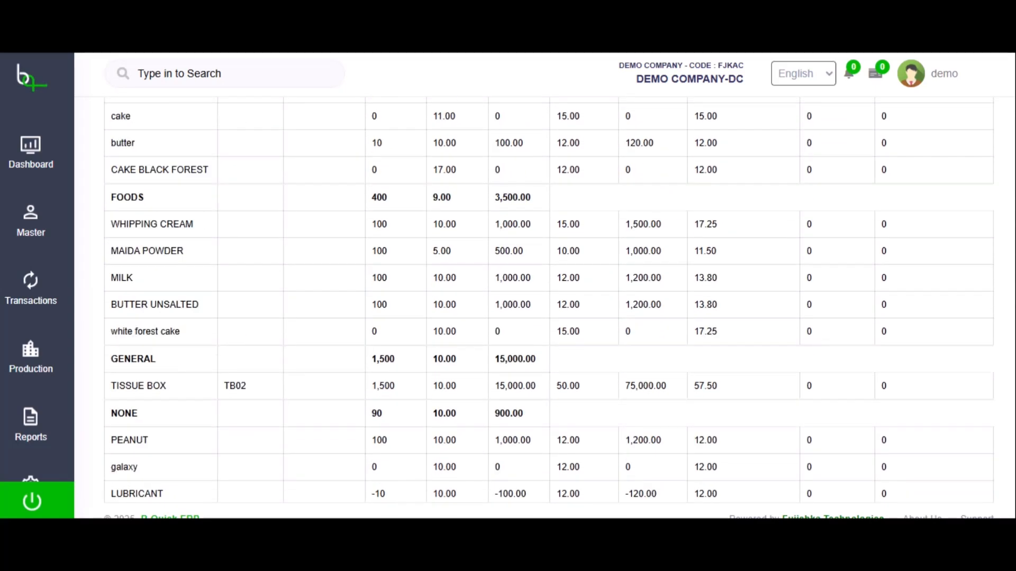
double_click(374, 332)
double_click(379, 304)
double_click(380, 277)
left_click(379, 278)
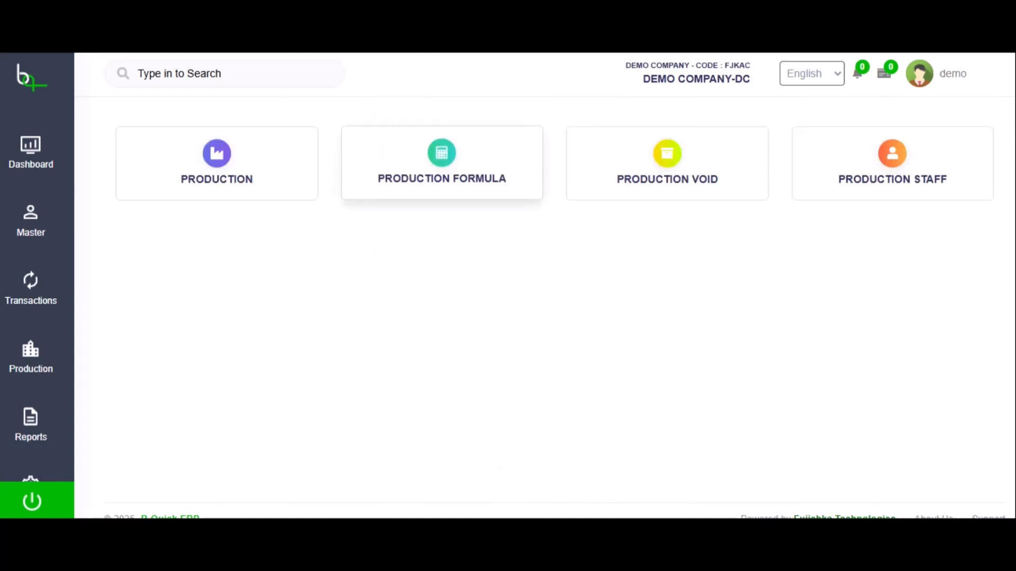
- Start a new production formula and name it "CAKE WHITE FOREST"
left_click(442, 164)
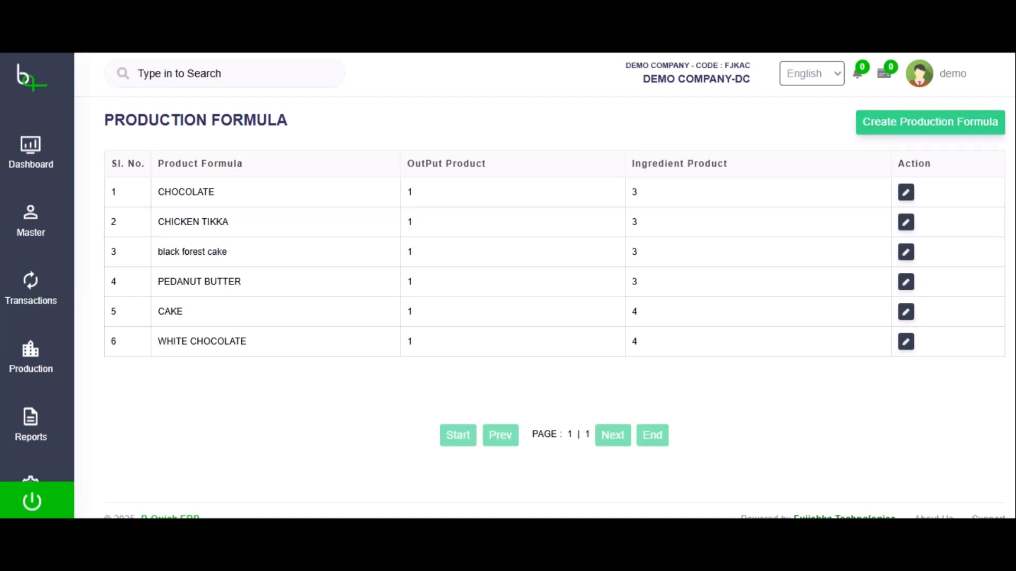
left_click(930, 122)
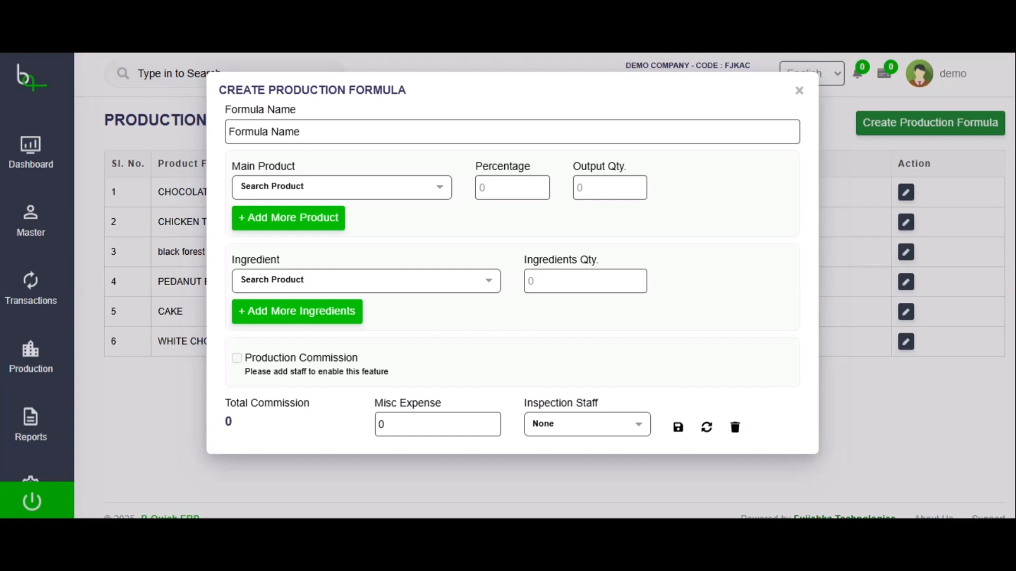
type("cak")
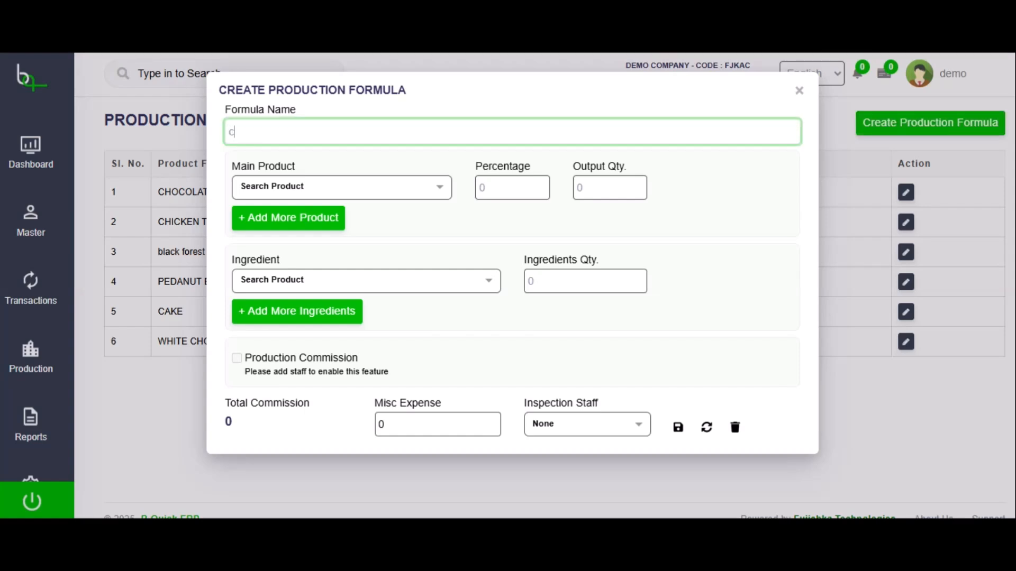
key("BackSpace")
key("BackSpace")
key("BackSpace")
type("CAKE WHITE FOREST")
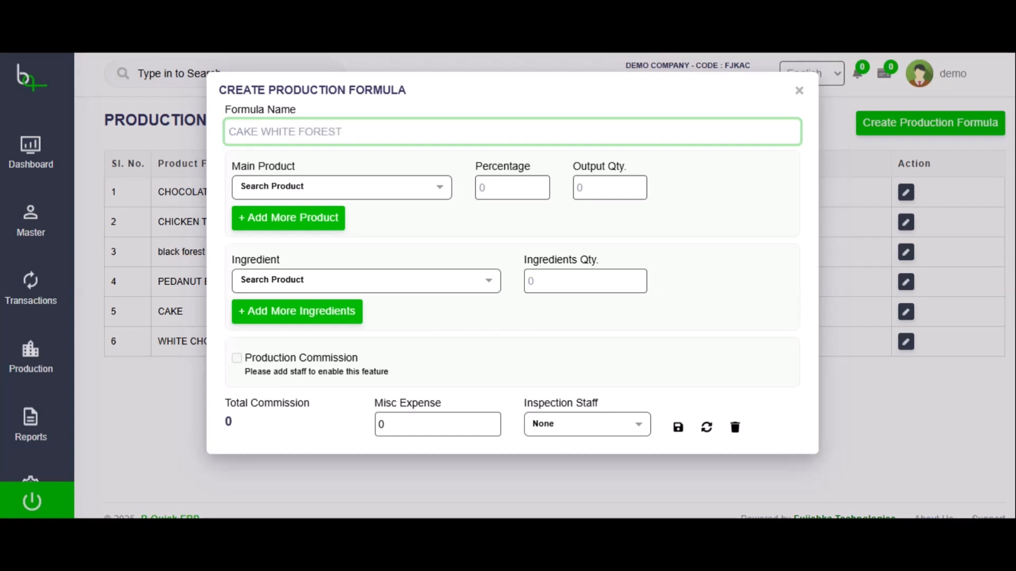
- Choose white forest cake as the formula's main product
left_click(317, 187)
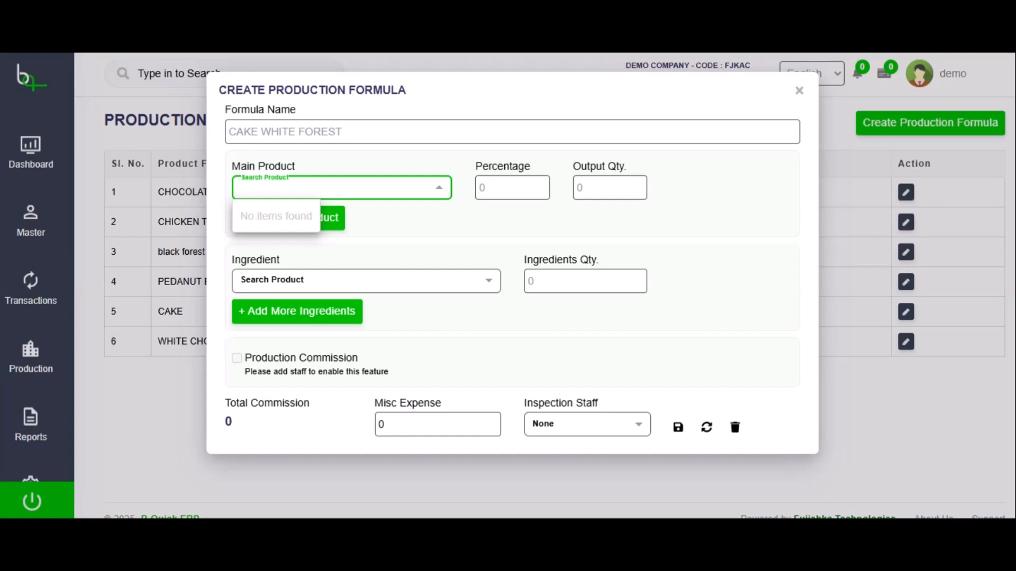
type("WHITE")
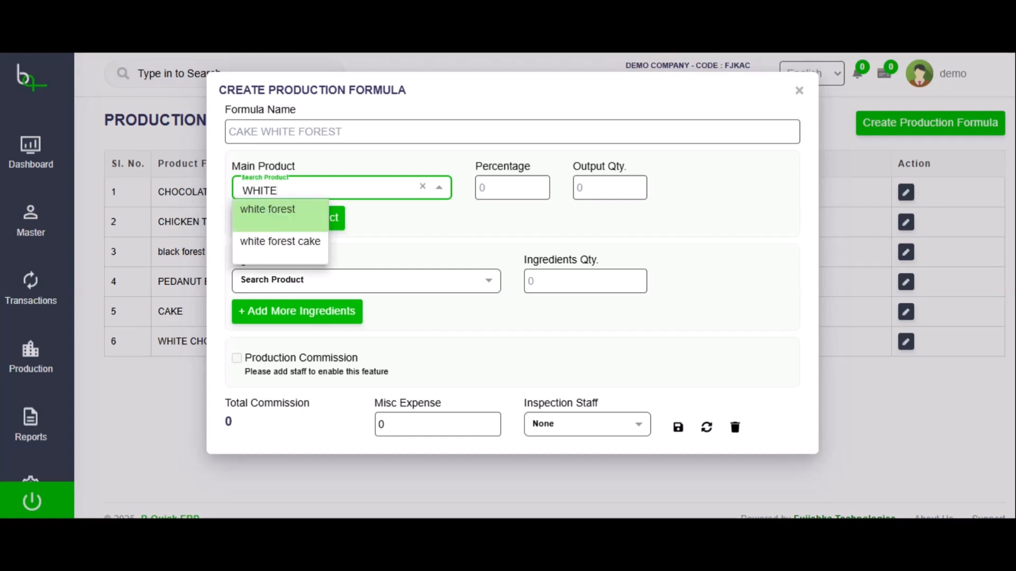
key("Down")
key("Return")
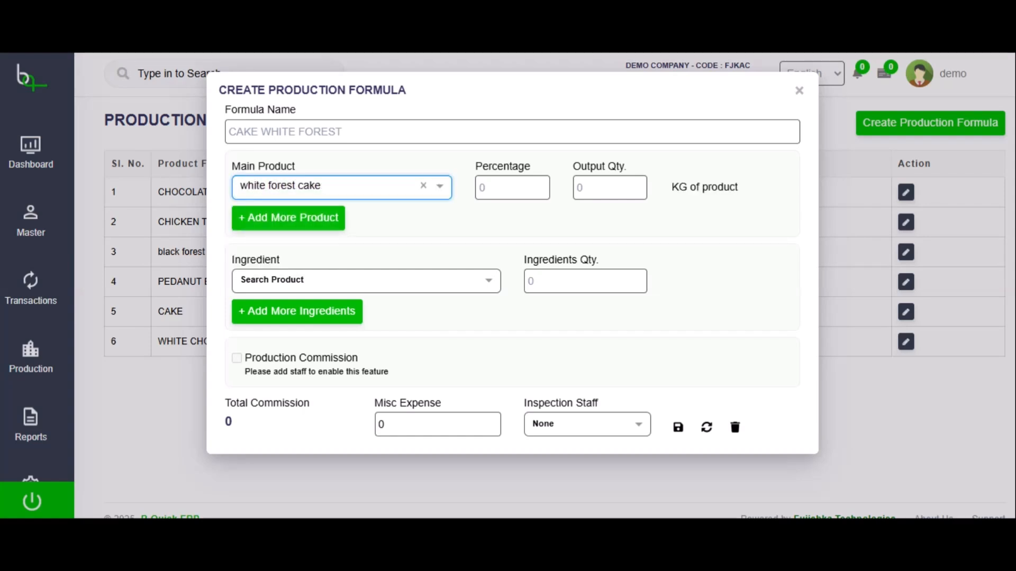
- Set the main product's percentage to 100 and its output quantity to 1 KG
left_click(512, 188)
key("BackSpace")
type("100")
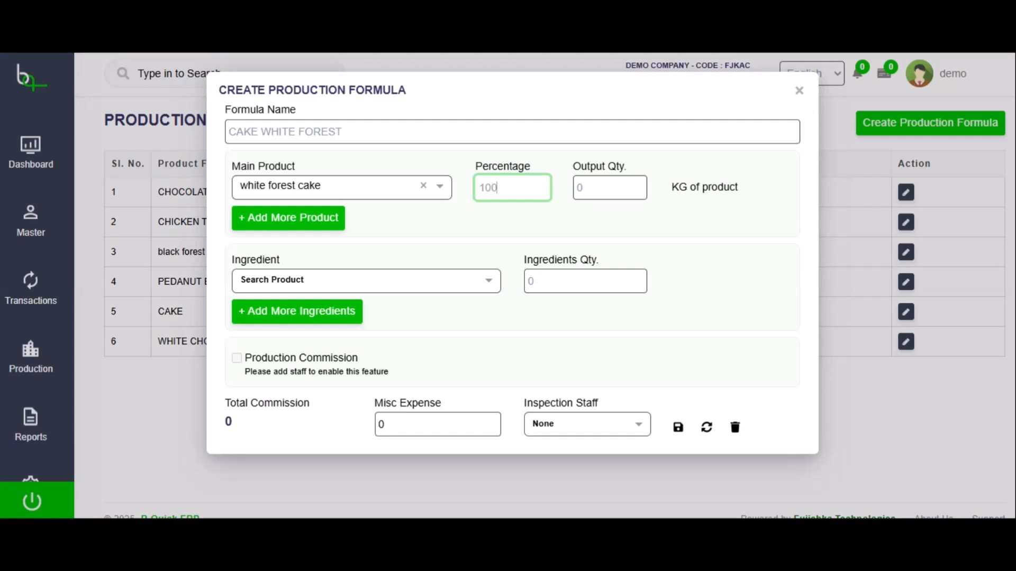
key("Tab")
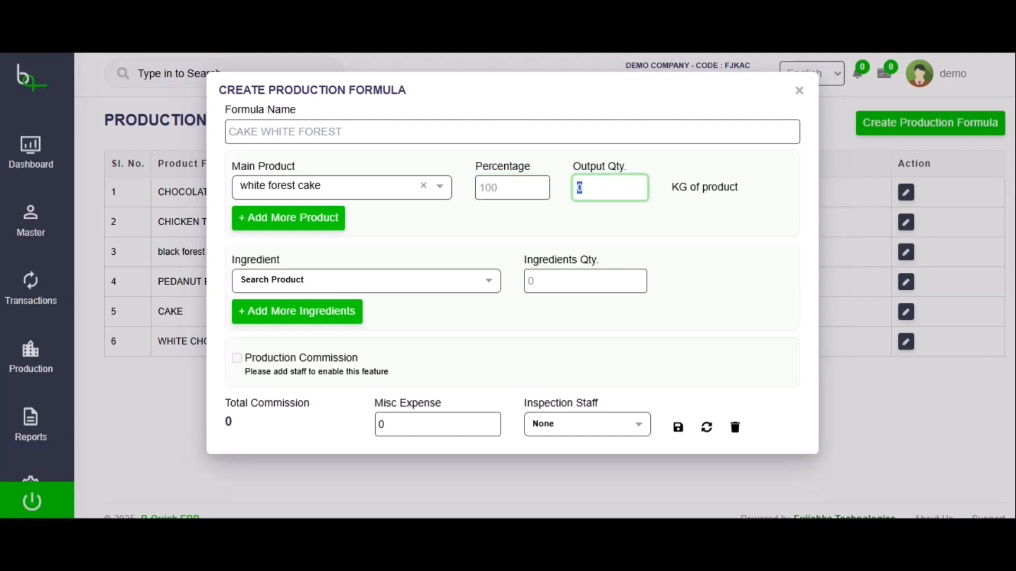
key("Tab")
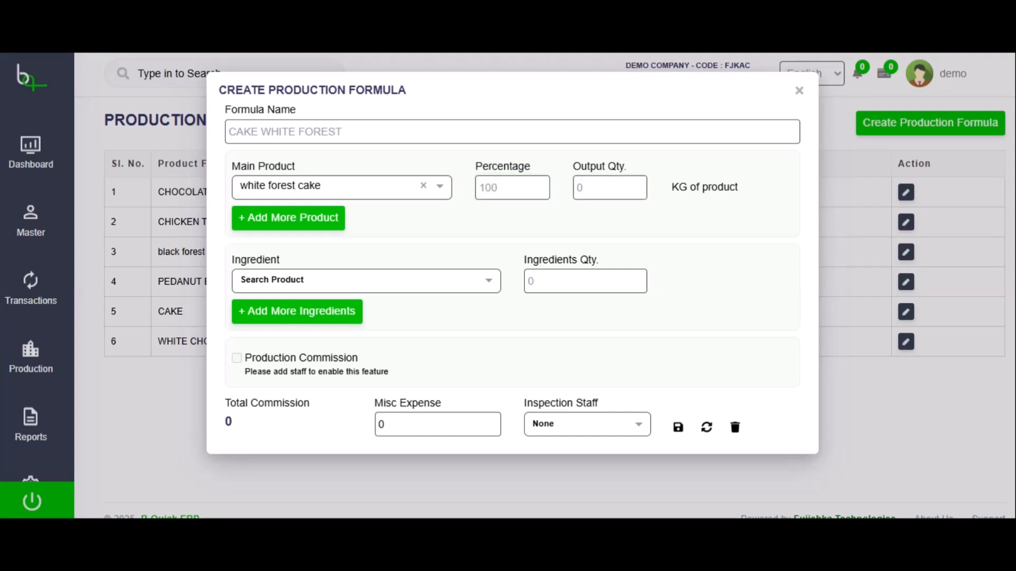
left_click(610, 188)
key("BackSpace")
type("1")
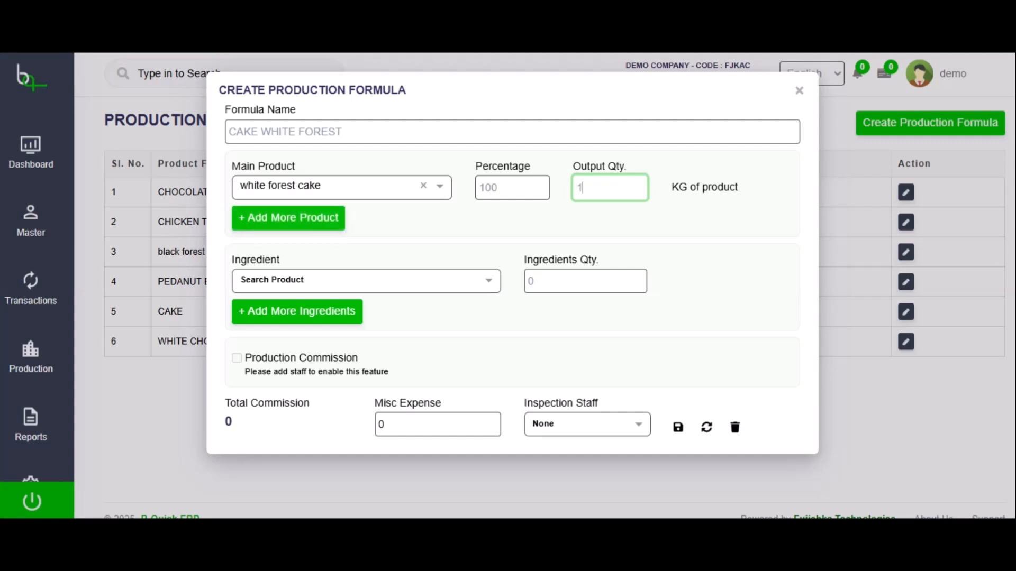
- Choose MAIDA POWDER as the first ingredient with a quantity of 0.5 KG
left_click(360, 281)
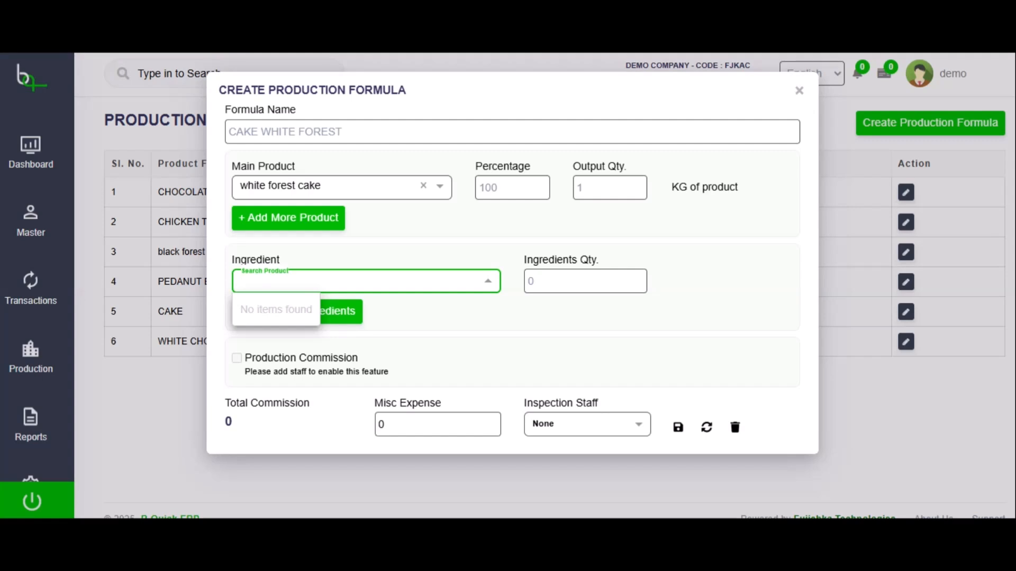
type("MAID")
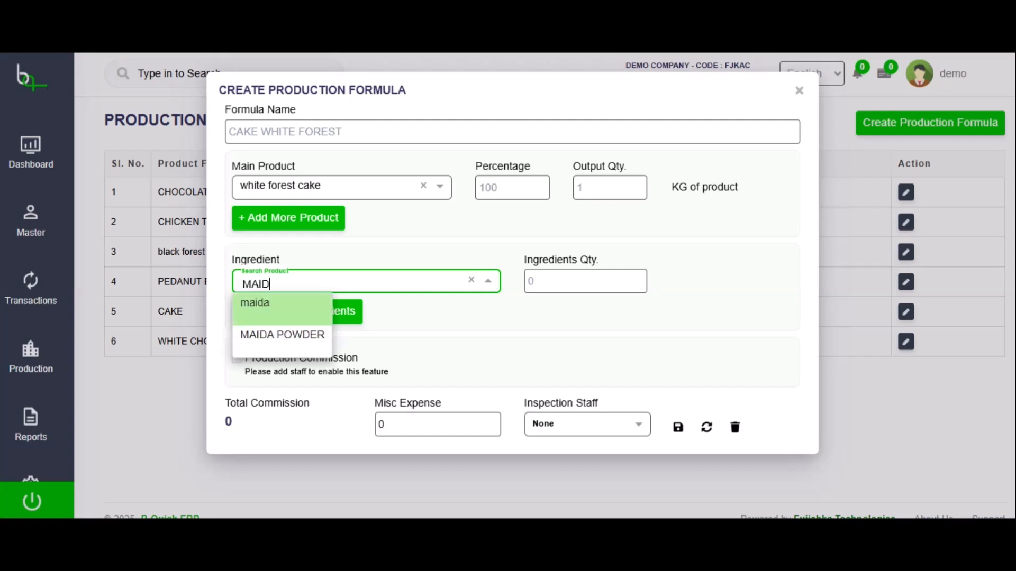
key("Return")
left_click(585, 281)
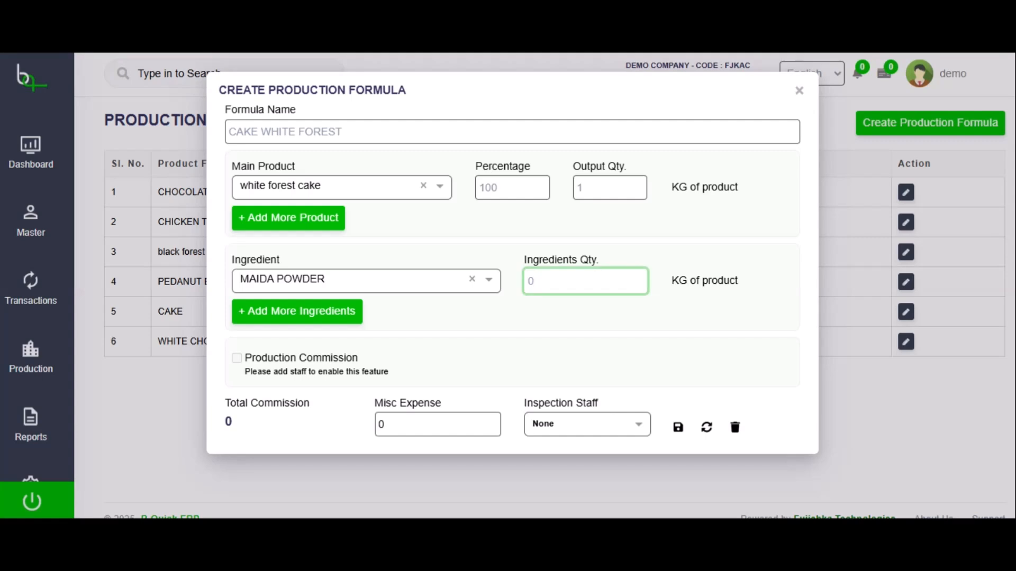
key("BackSpace")
type("0.2")
key("BackSpace")
type("5")
- Add MILK as the second ingredient with a quantity of 0.2 LTR
left_click(297, 312)
left_click(296, 323)
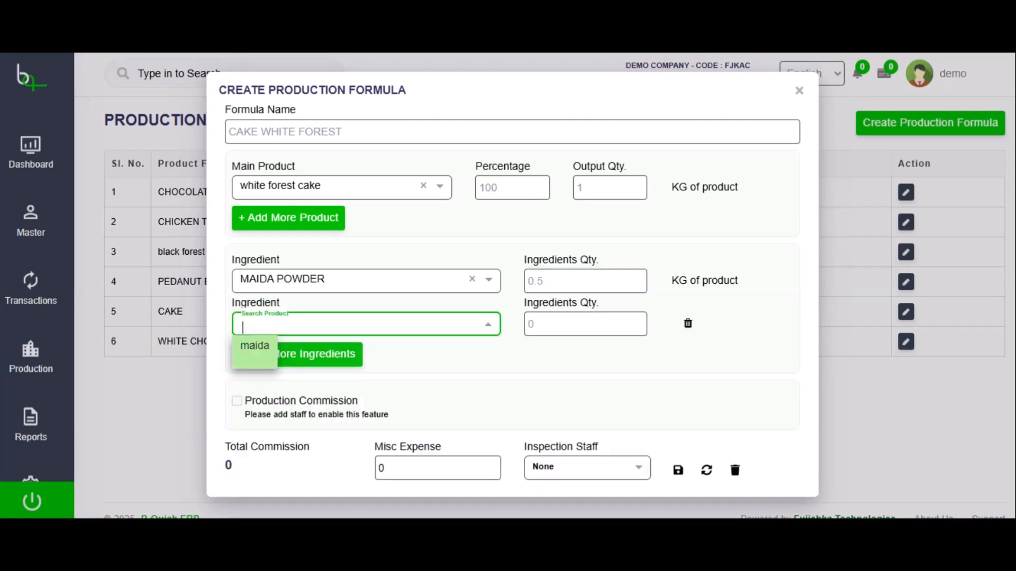
type("MILK")
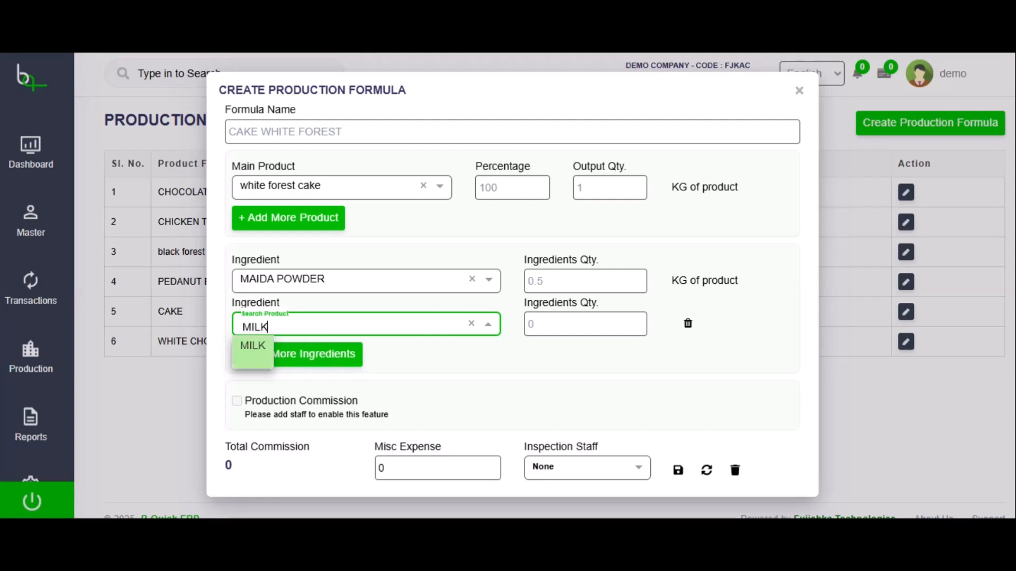
key("Return")
left_click(585, 324)
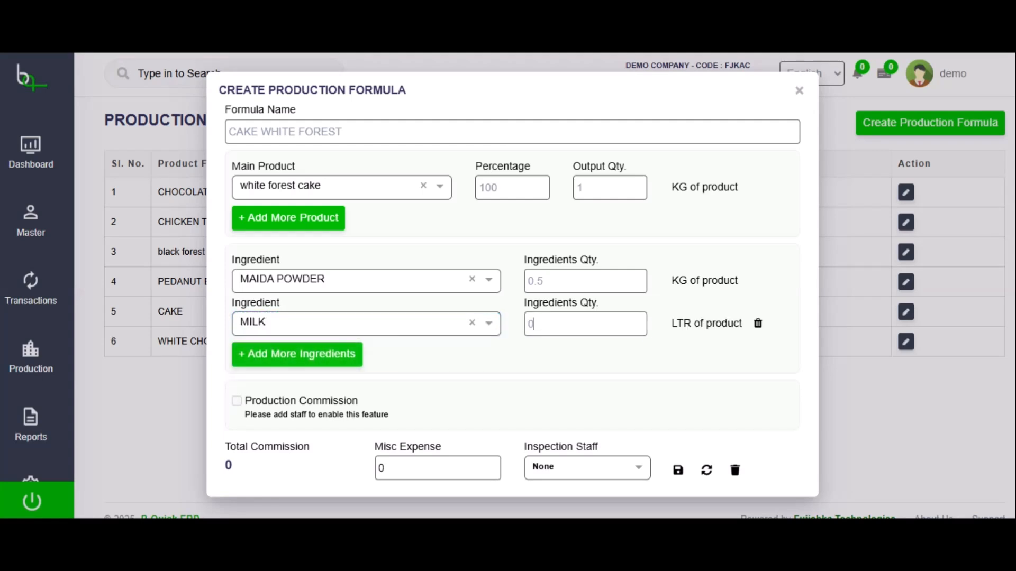
key("BackSpace")
type("0.2")
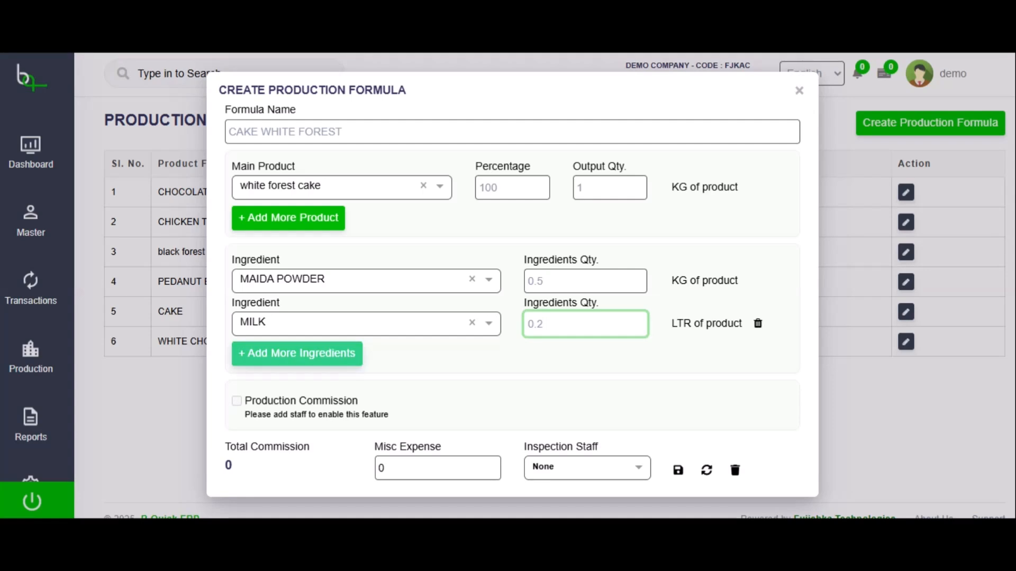
- Add WHIPPING CREAM as the third ingredient with a quantity of 0.2 KG
left_click(297, 354)
left_click(360, 367)
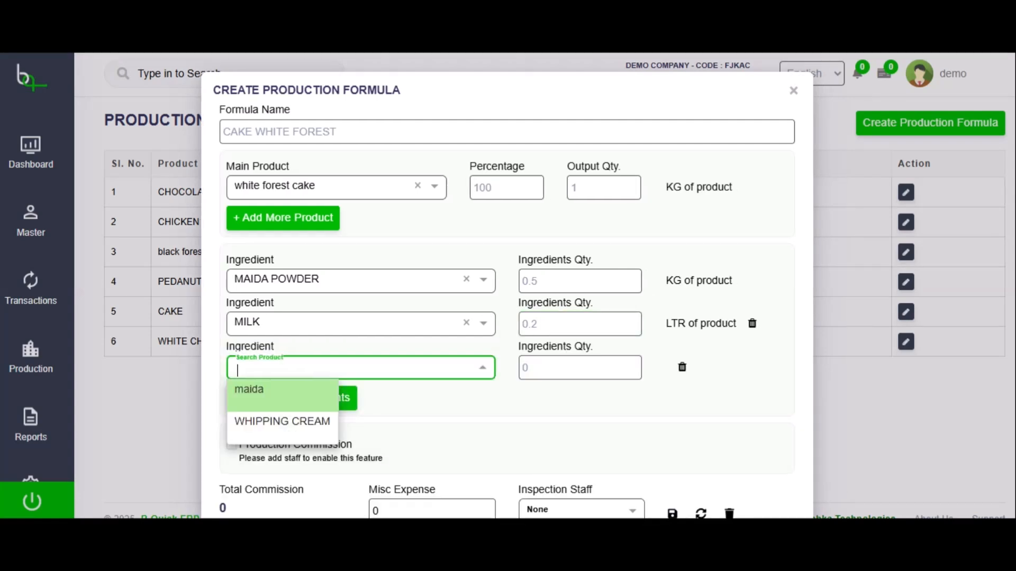
key("Down")
key("Return")
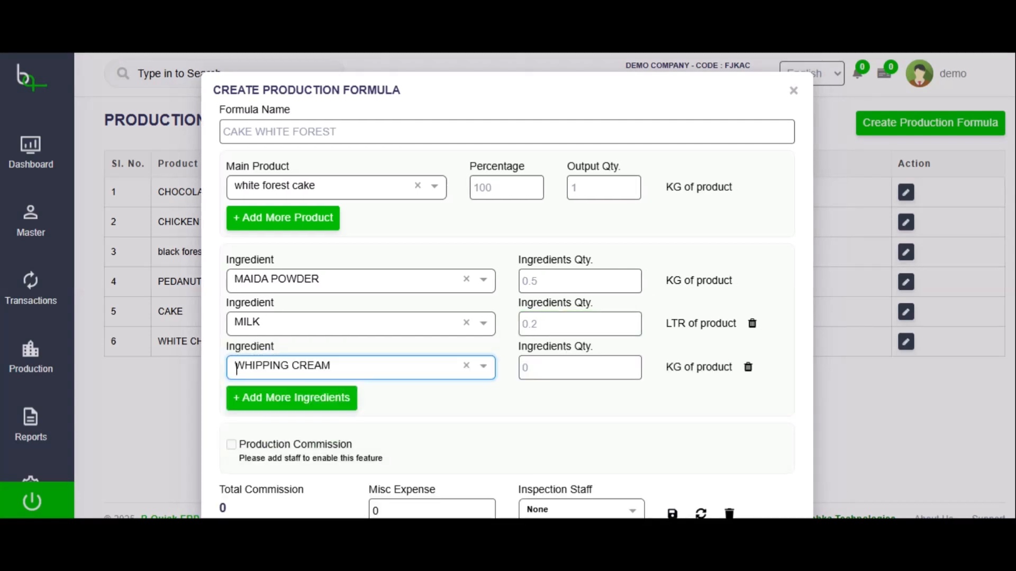
left_click(580, 367)
key("BackSpace")
type("0.2")
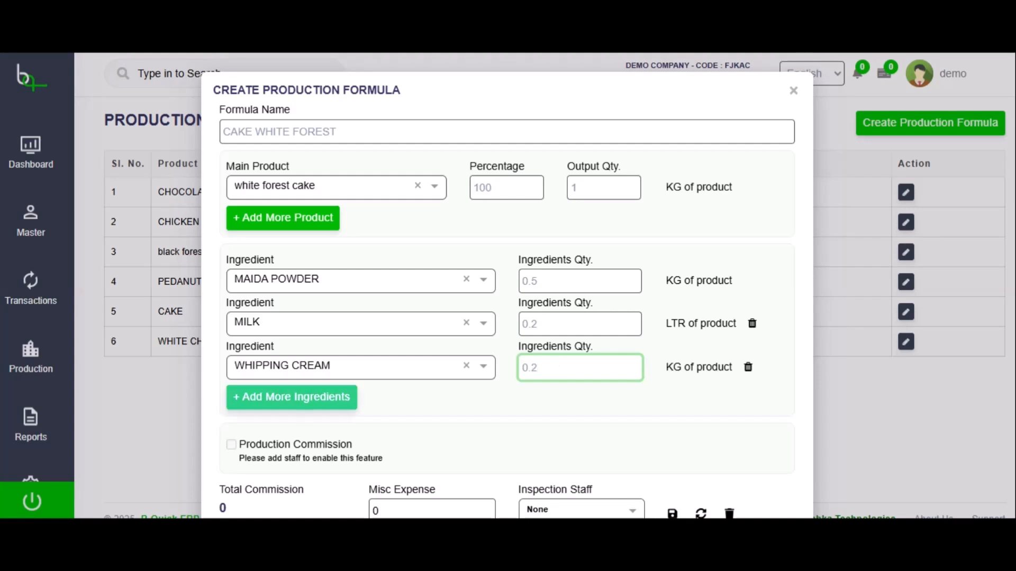
- Add BUTTER UNSALTED as the fourth ingredient with a quantity of 0.2 KG and save the production formula
left_click(292, 398)
left_click(237, 415)
type("BUTE")
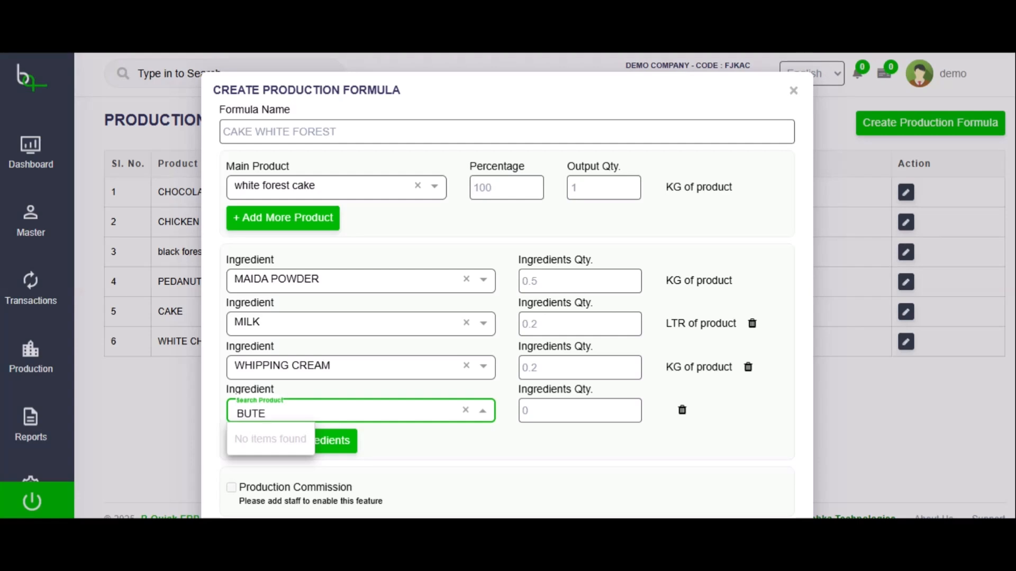
key("BackSpace")
type("T")
key("Down")
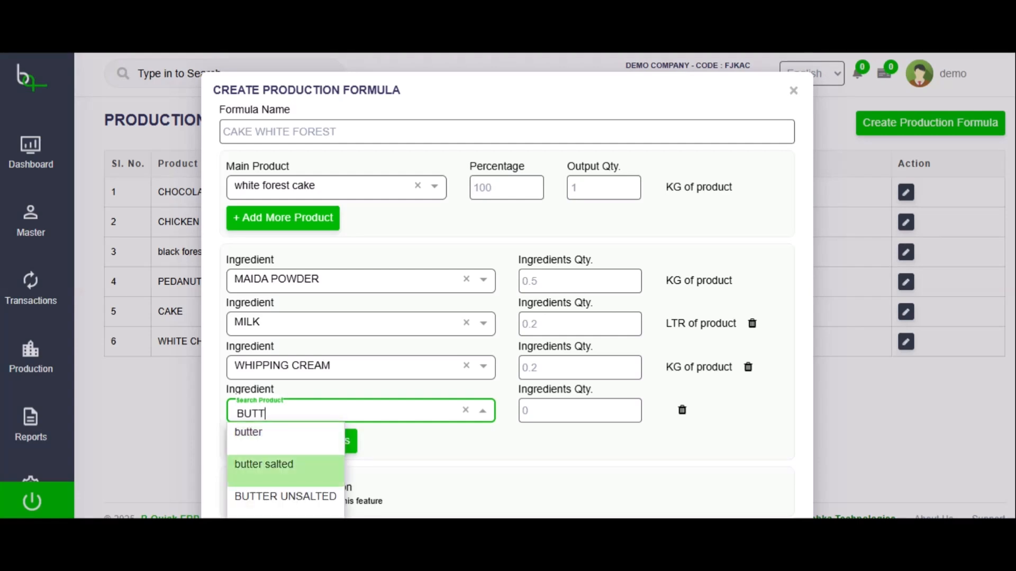
key("Down")
key("Return")
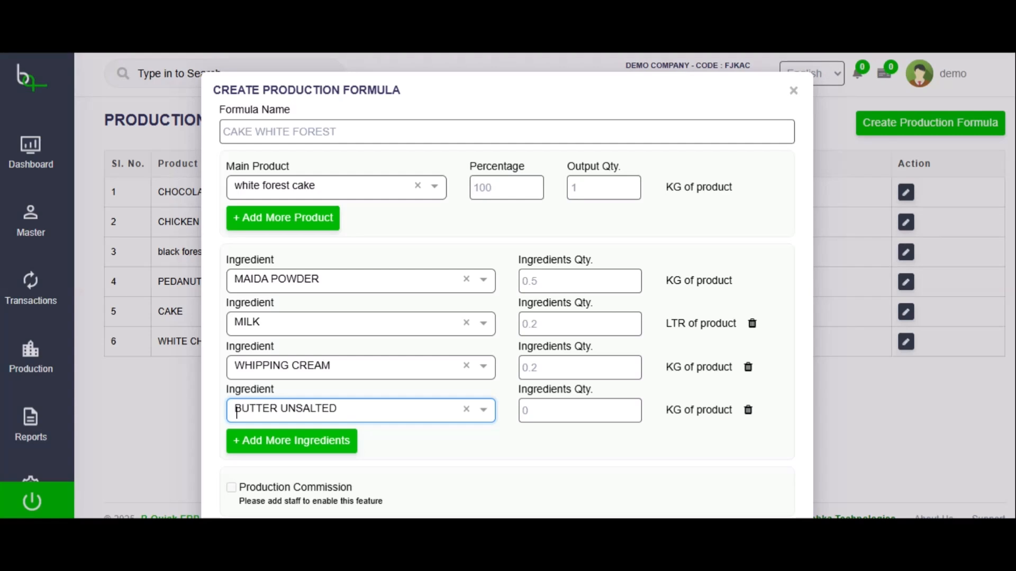
key("Tab")
type("0.2")
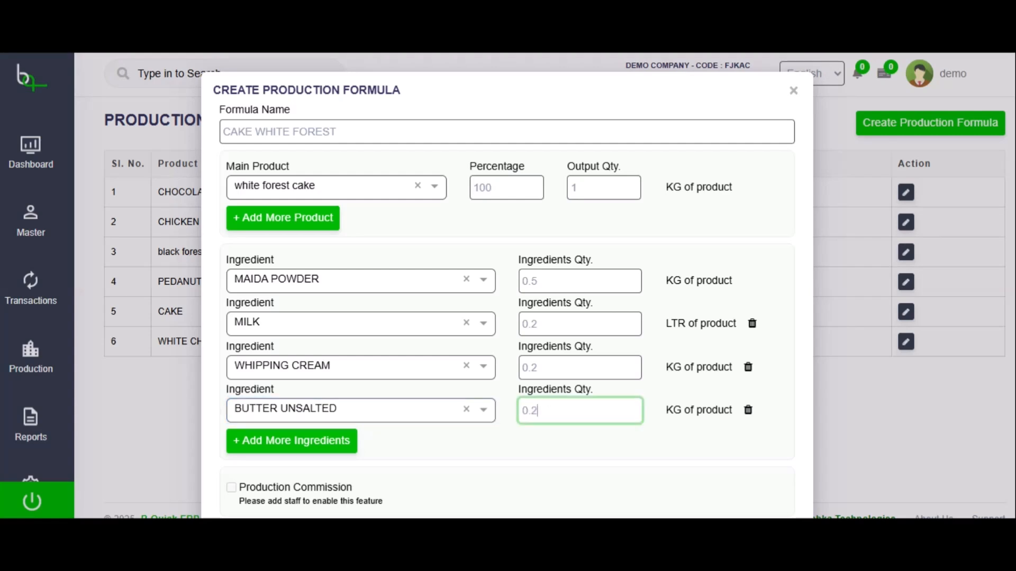
scroll(507, 285, "down", 2)
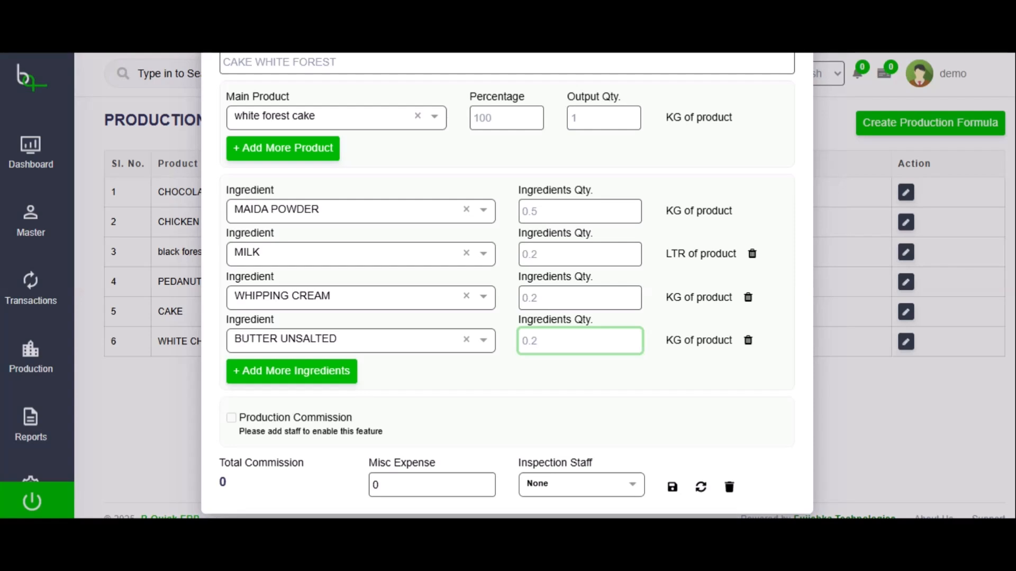
left_click(672, 488)
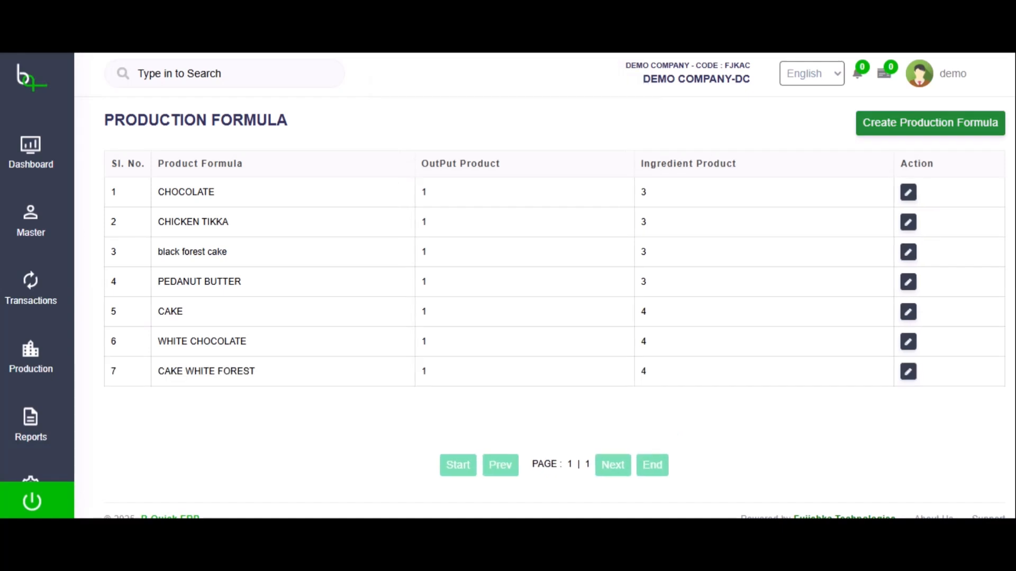
- Start a new production and choose CAKE WHITE FOREST as its formula
left_click(30, 357)
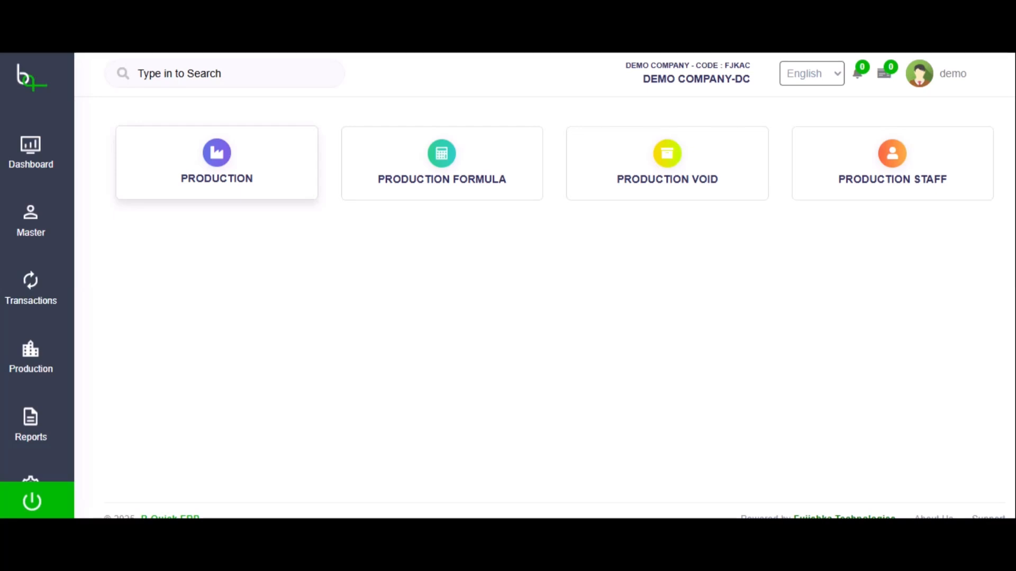
left_click(217, 164)
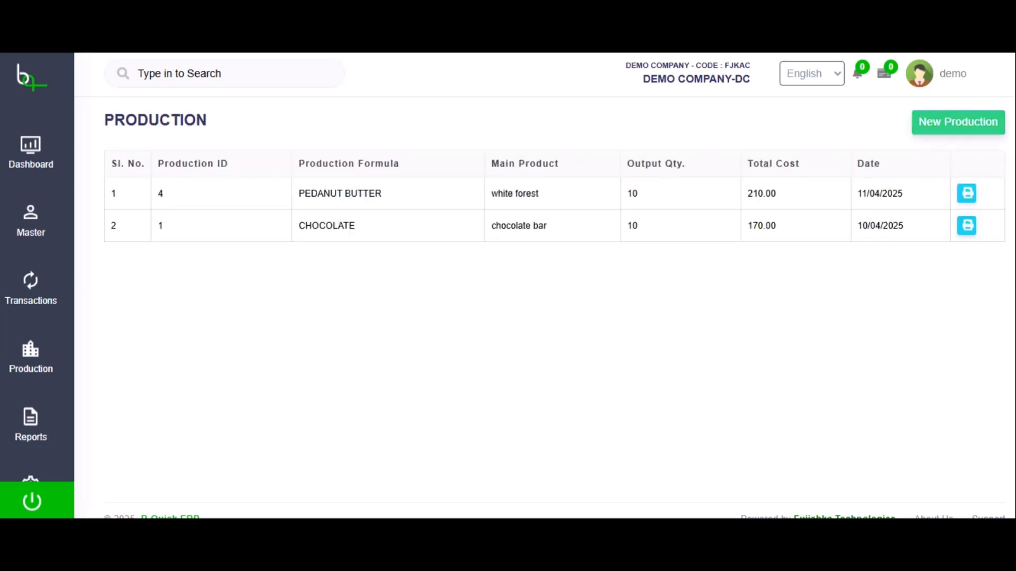
left_click(958, 123)
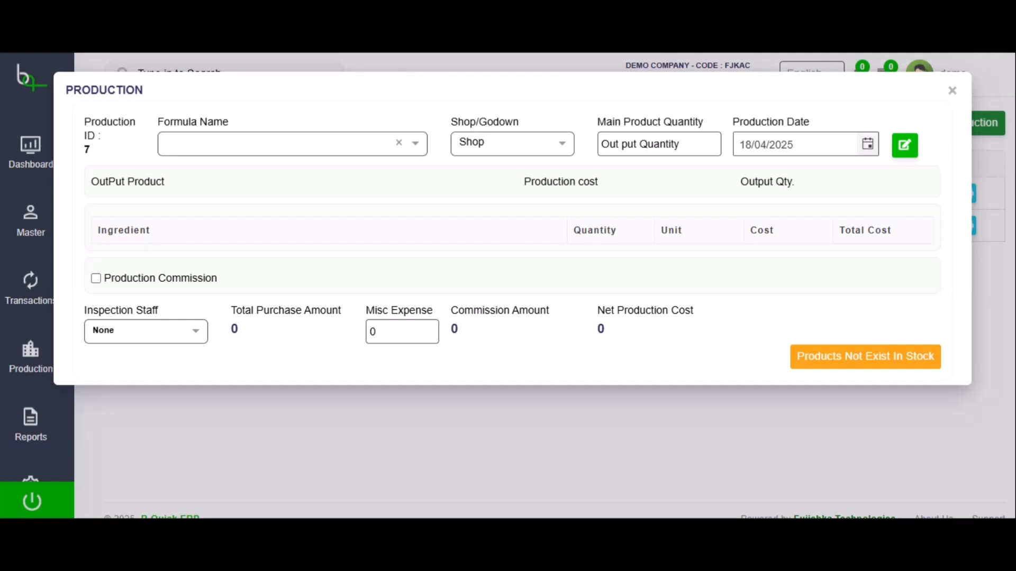
left_click(285, 143)
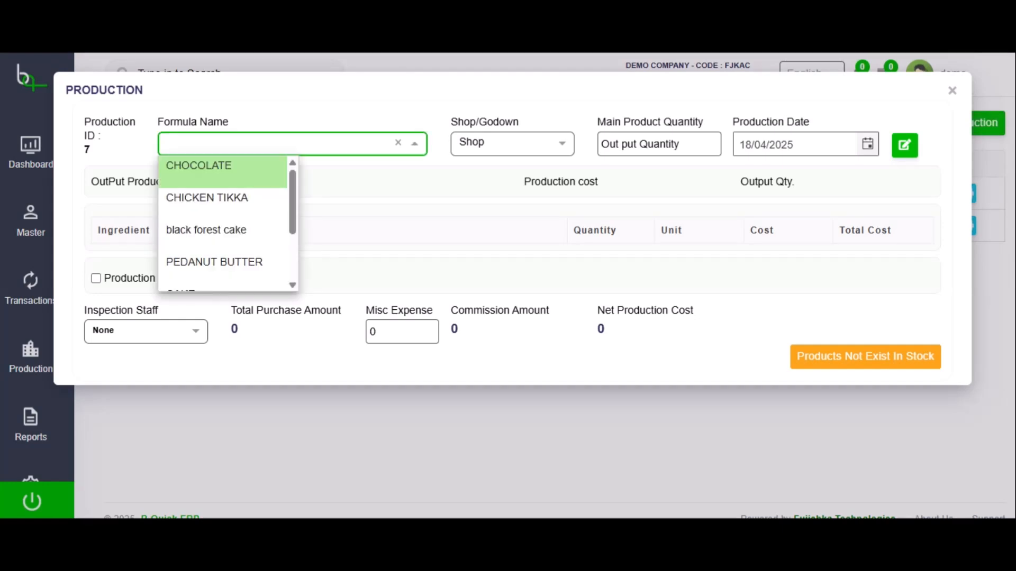
type("CAKE")
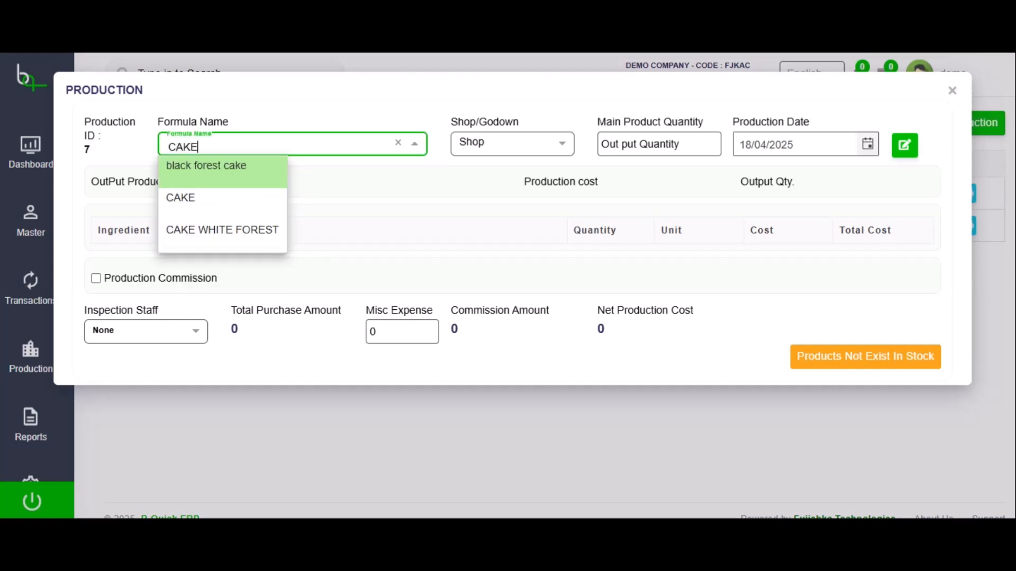
key("Down")
key("Down")
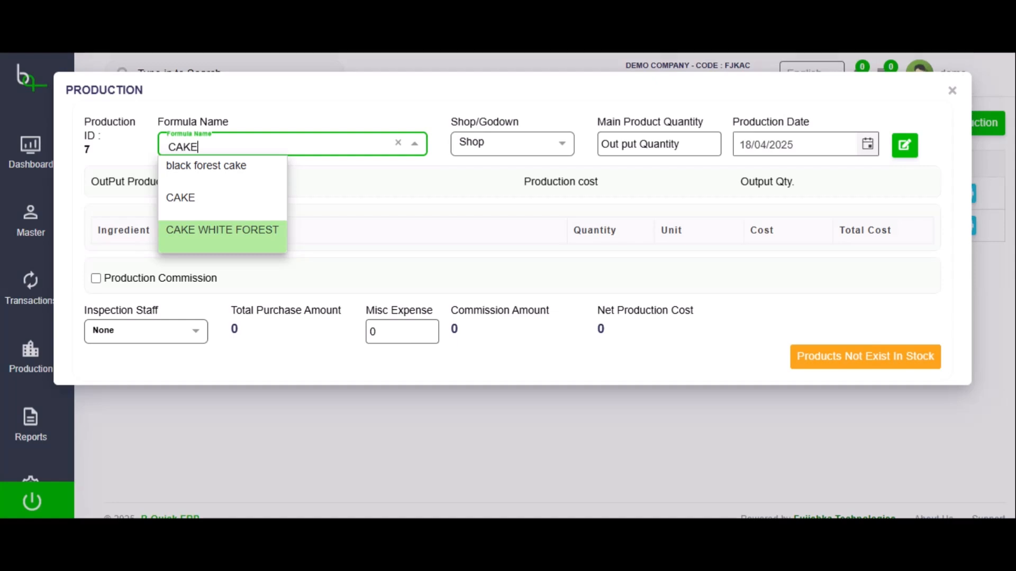
key("Return")
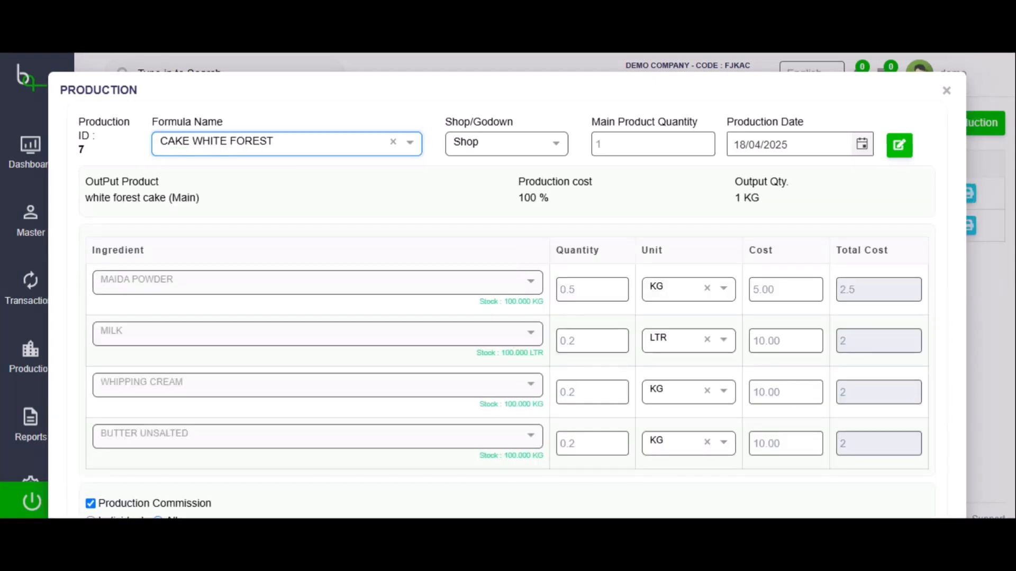
- Set the production's main product quantity to 10
left_click(592, 289)
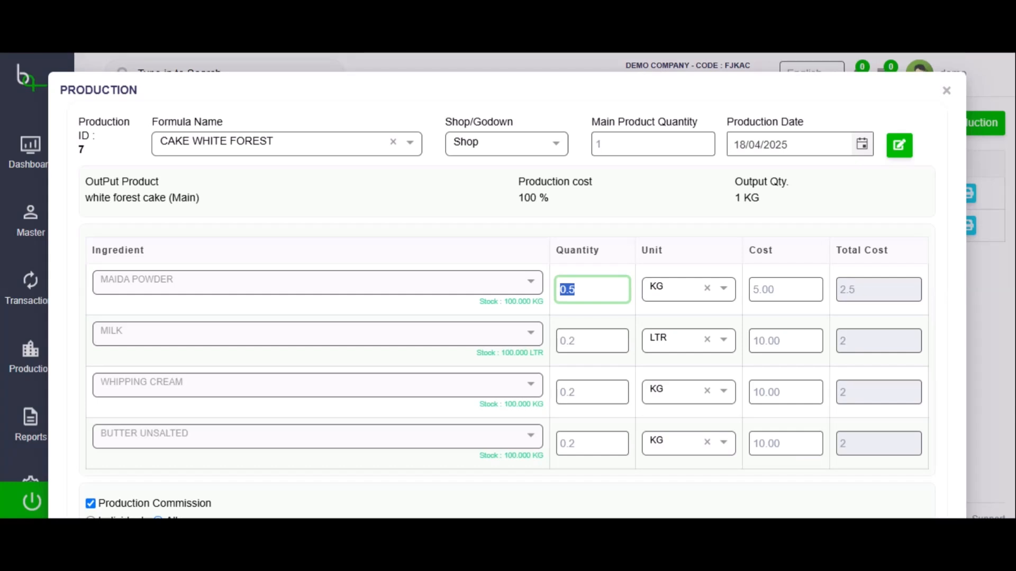
left_click(653, 144)
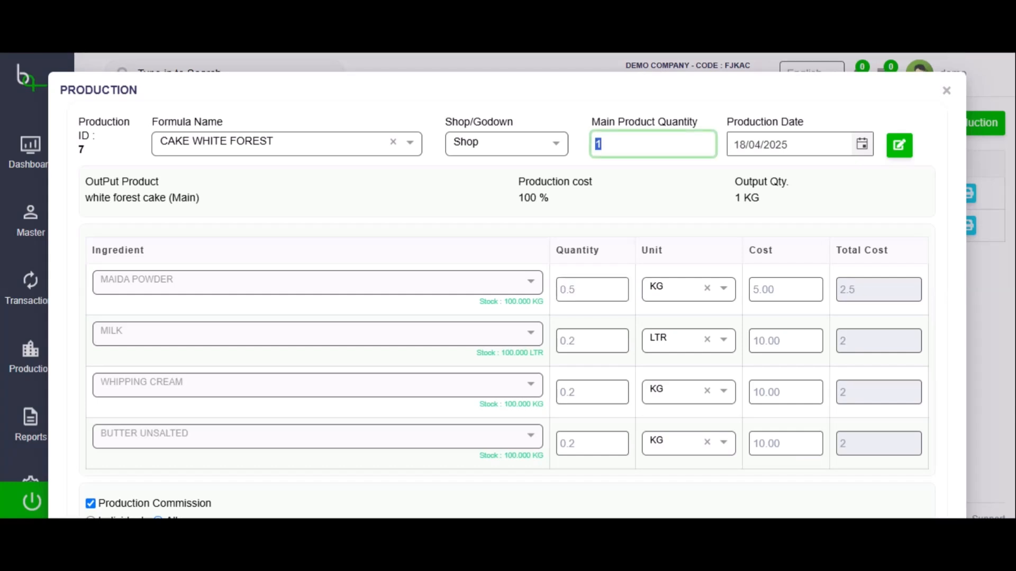
type("10")
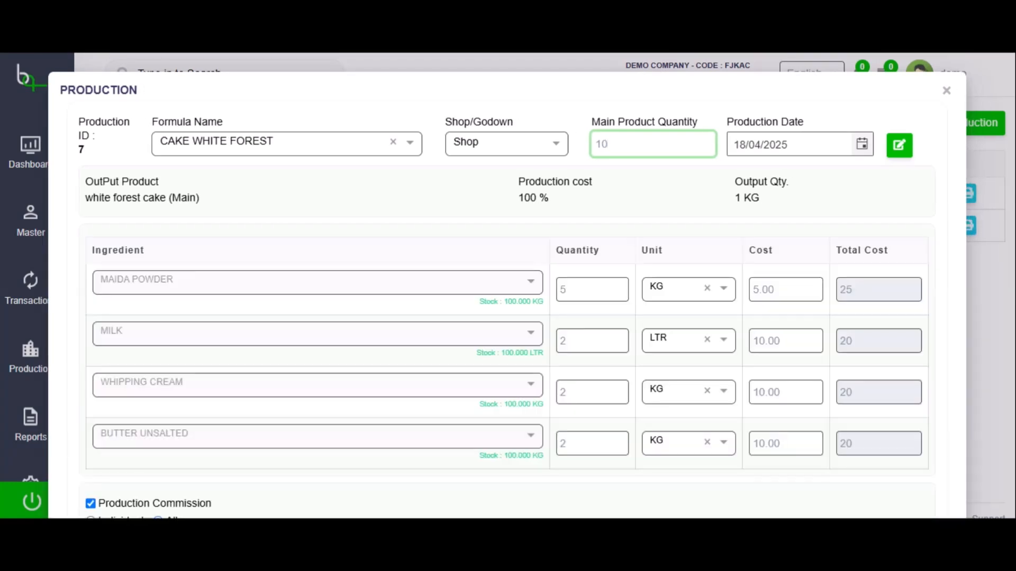
- Set the MAIDA POWDER ingredient quantity to 10 KG for this production
scroll(507, 285, "down", 3)
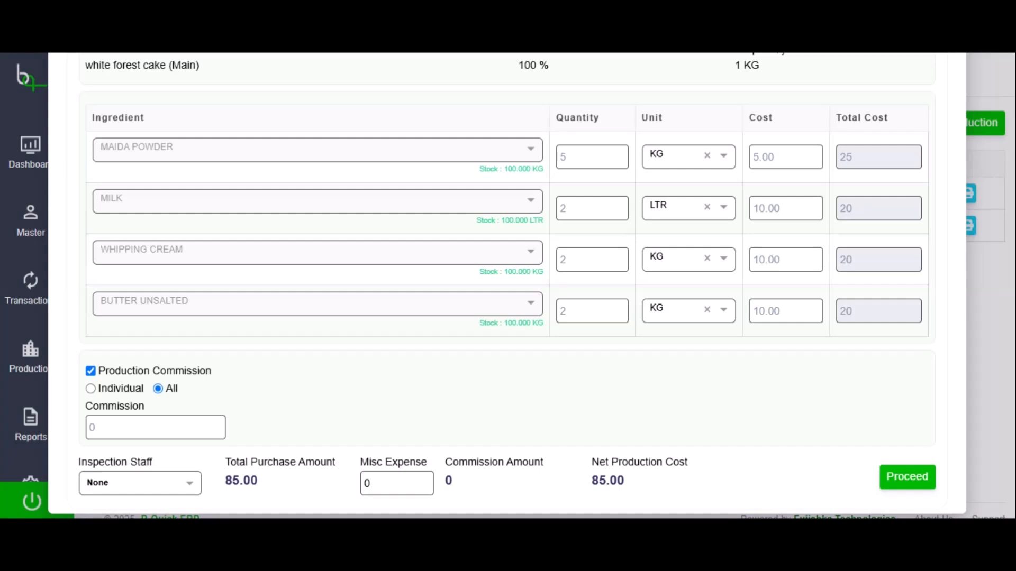
double_click(587, 157)
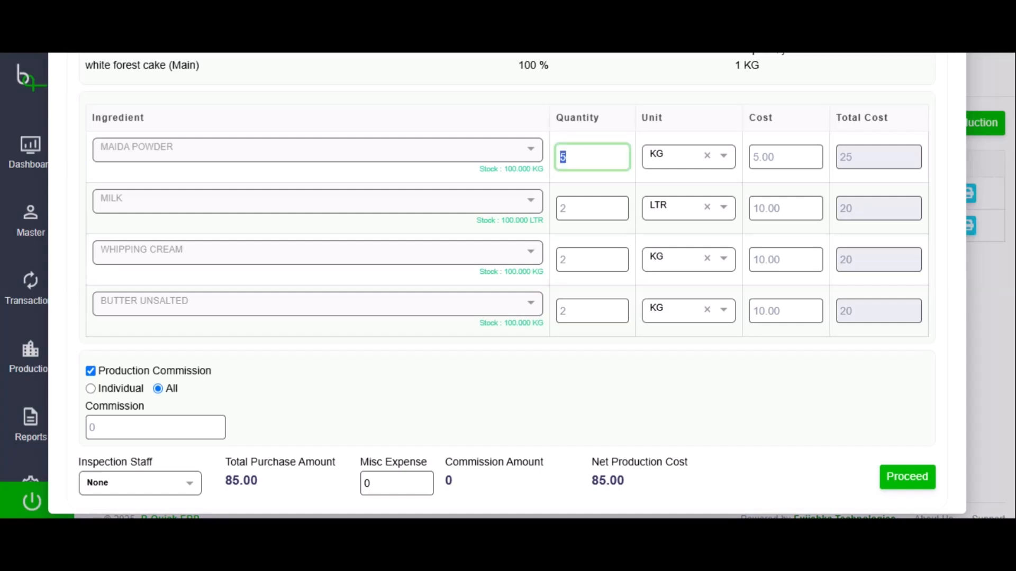
scroll(506, 285, "up", 2)
double_click(587, 285)
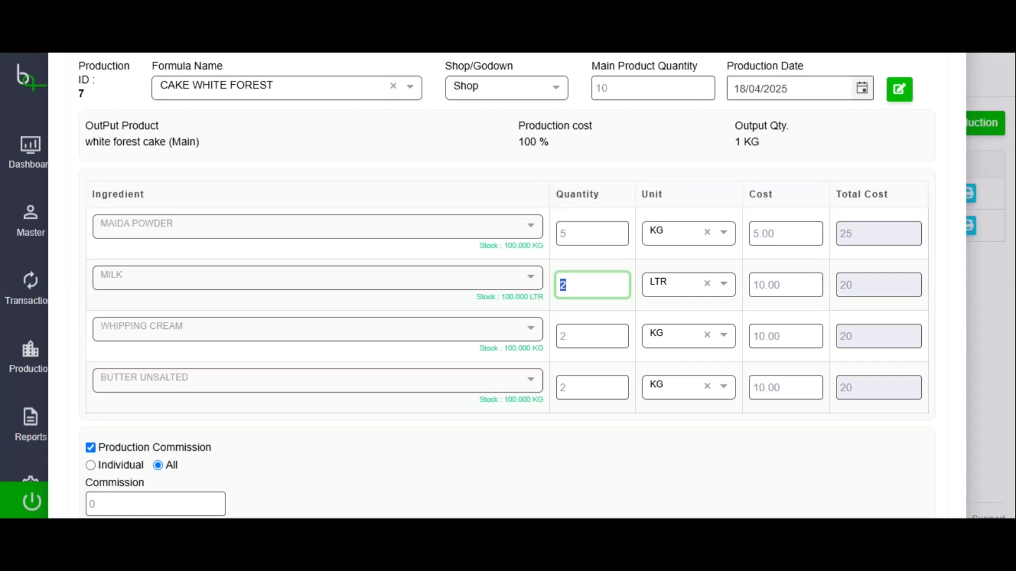
left_click(589, 233)
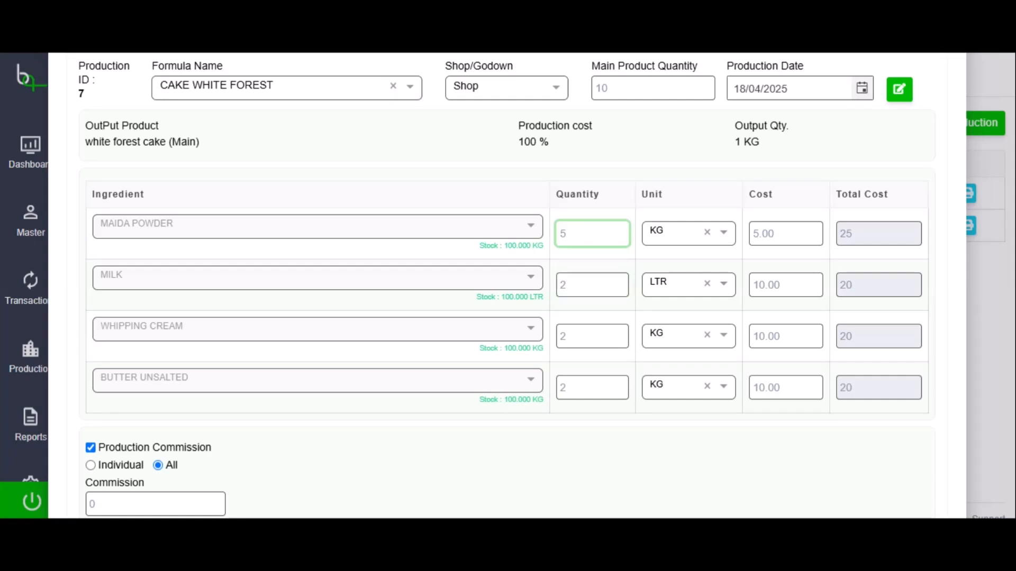
key("BackSpace")
type("10")
scroll(508, 285, "down", 2)
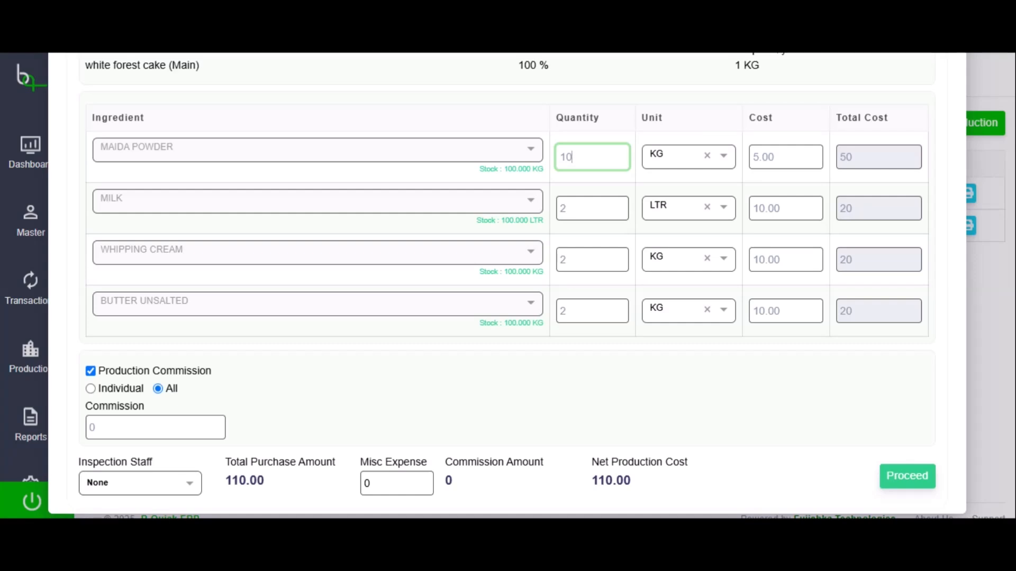
- Proceed to the output products, save the production and close its summary
left_click(906, 476)
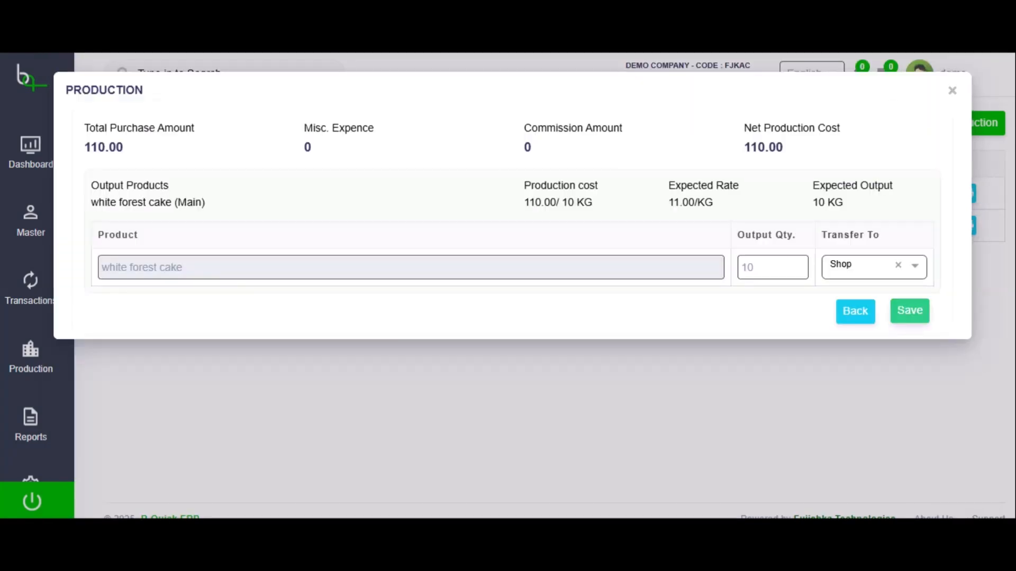
left_click(909, 311)
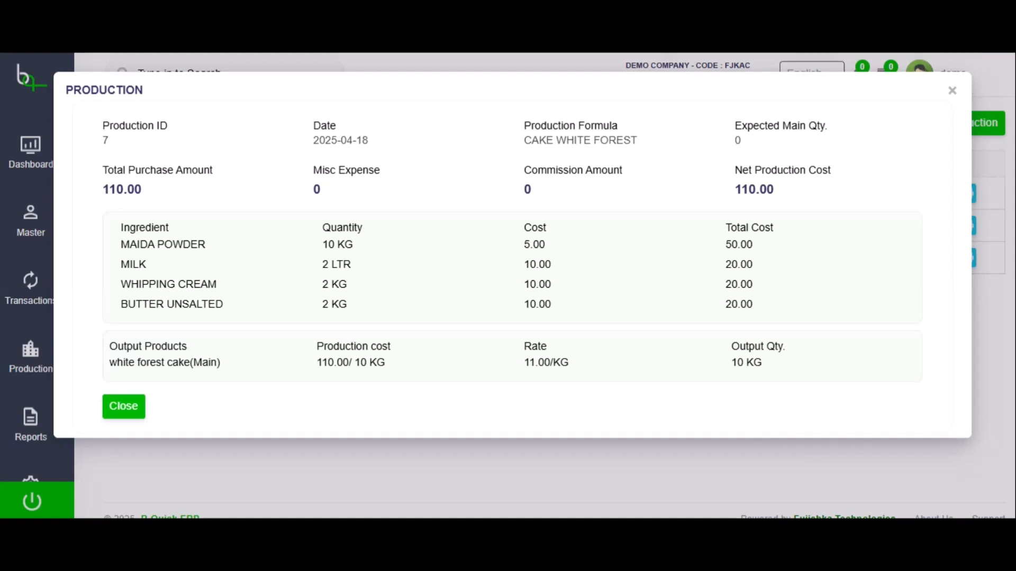
left_click(952, 91)
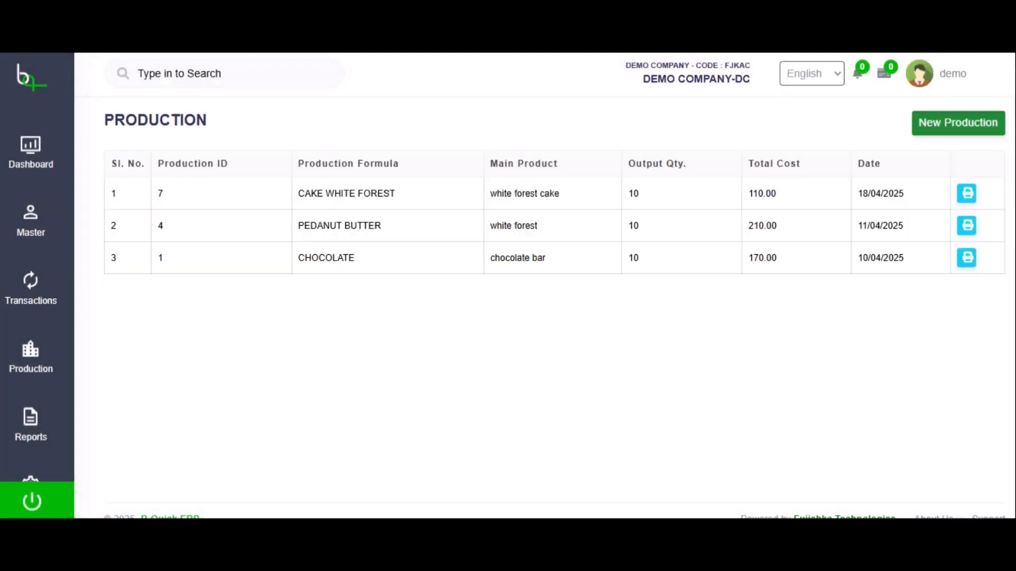
- Open the Stock Summary report and check the available stock of white forest cake and its ingredients
left_click(31, 425)
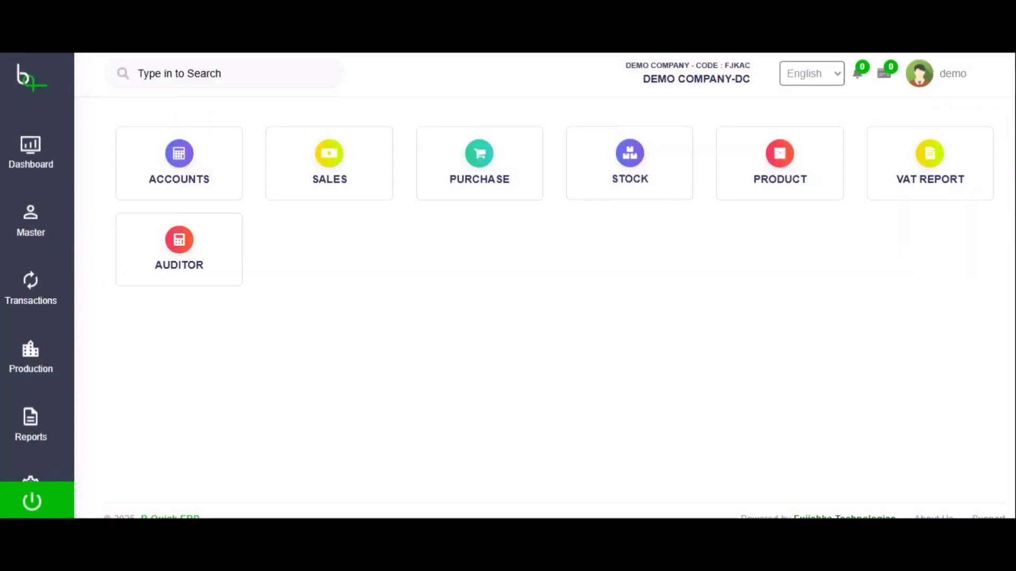
left_click(629, 164)
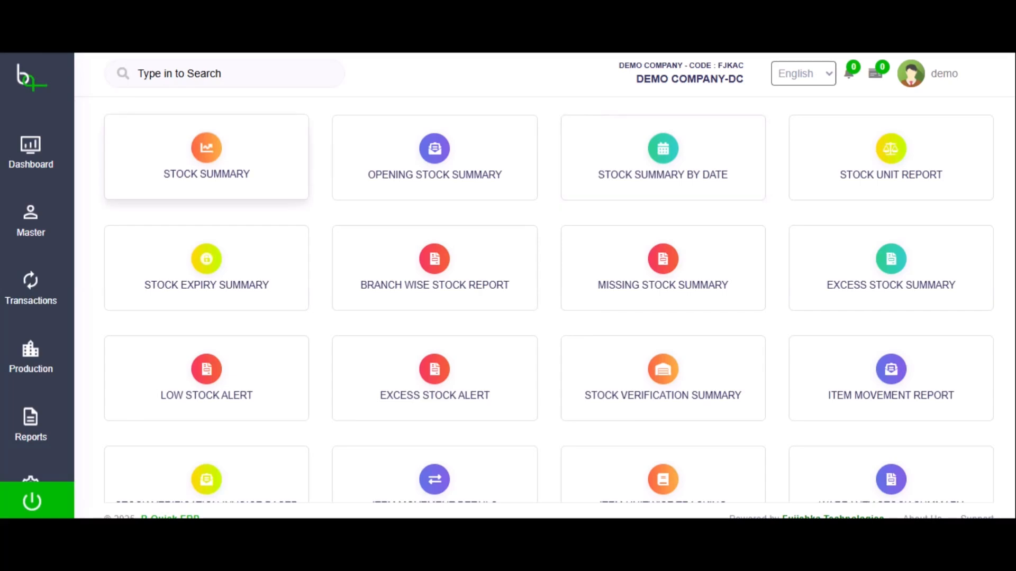
left_click(120, 188)
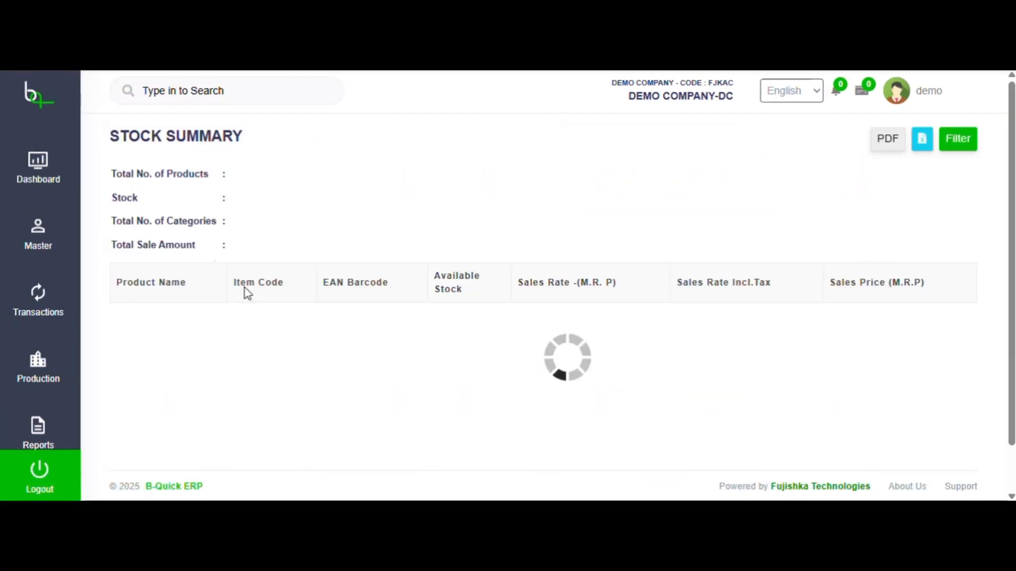
scroll(249, 292, "down", 3)
scroll(251, 298, "down", 9)
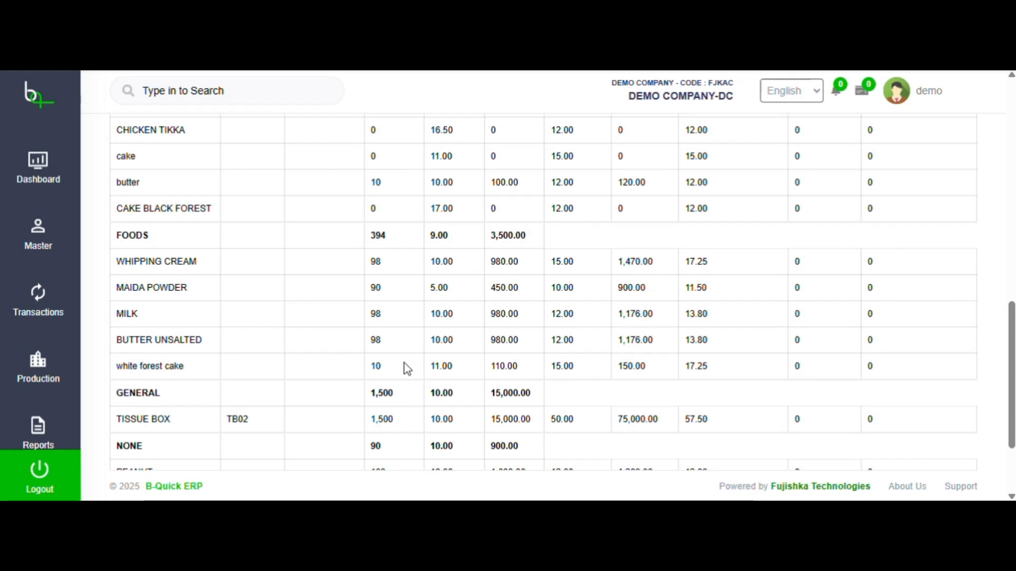
left_click_drag(407, 369, 359, 376)
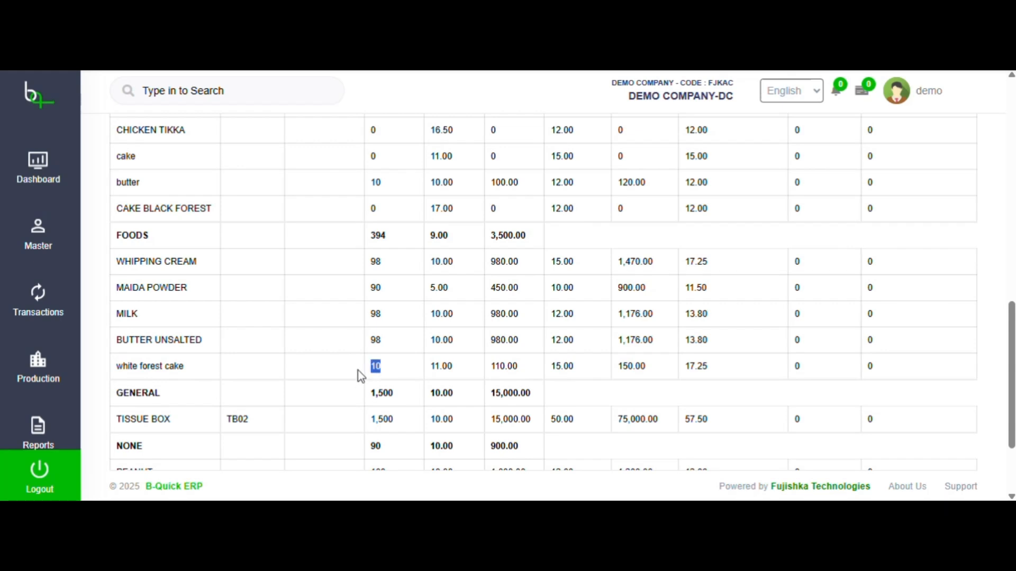
left_click(384, 265)
left_click_drag(384, 264, 366, 294)
- Open the production list and look up the production ID of the CAKE WHITE FOREST entry
left_click(49, 375)
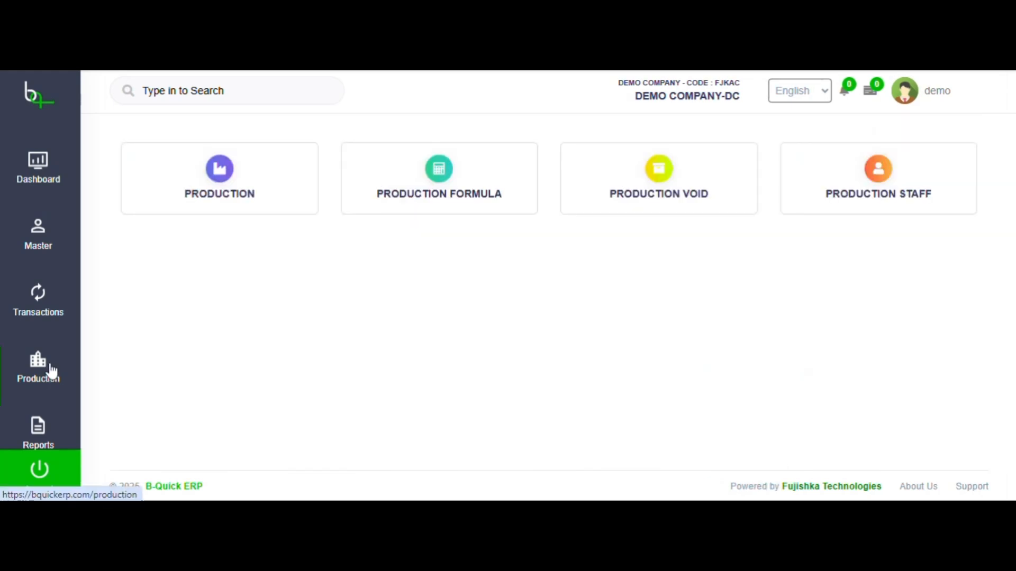
left_click(264, 209)
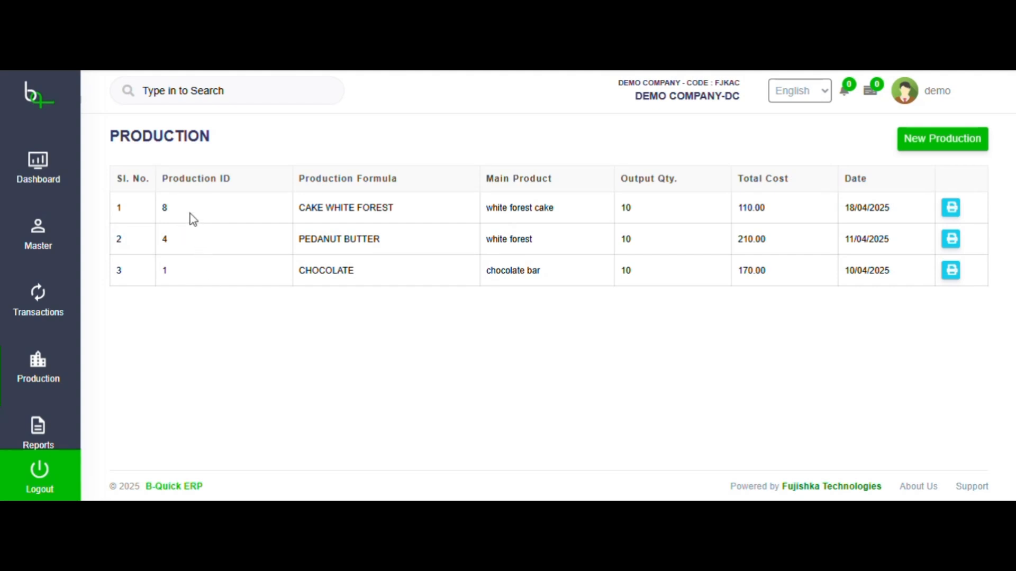
left_click_drag(191, 219, 160, 219)
- Load production ID 8 in Production Void and void that production
scroll(200, 299, "left", 5)
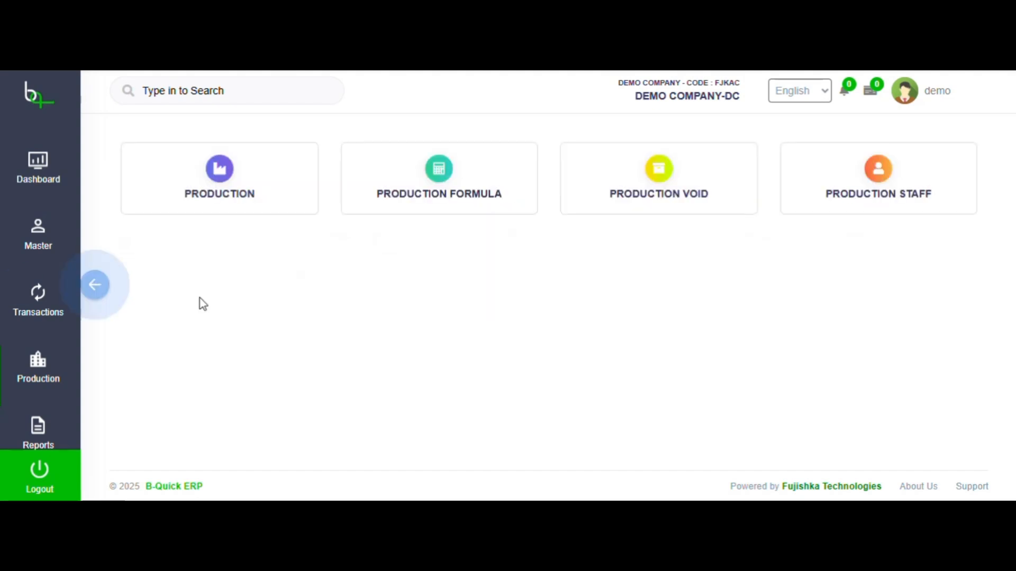
left_click(661, 191)
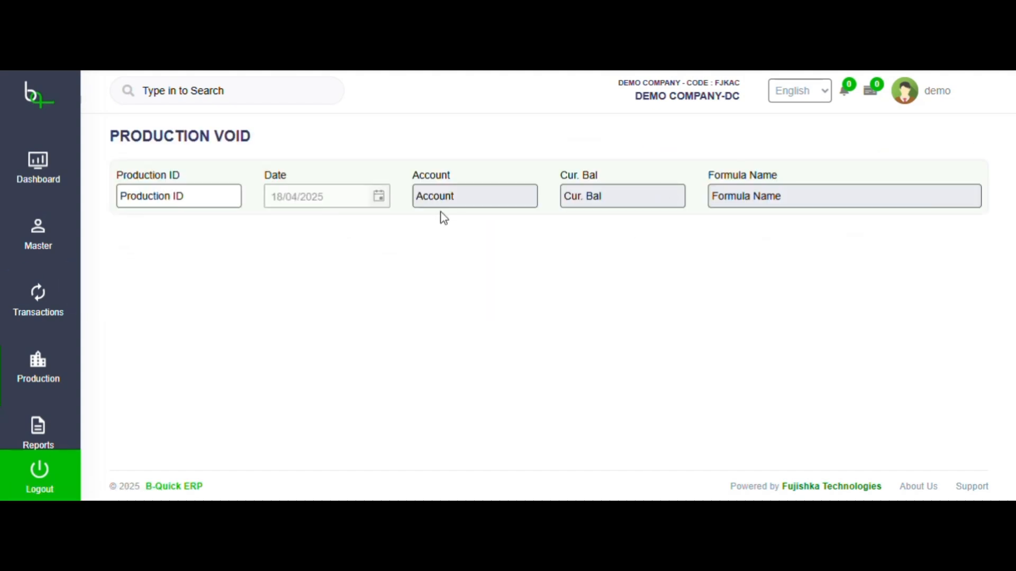
left_click(191, 199)
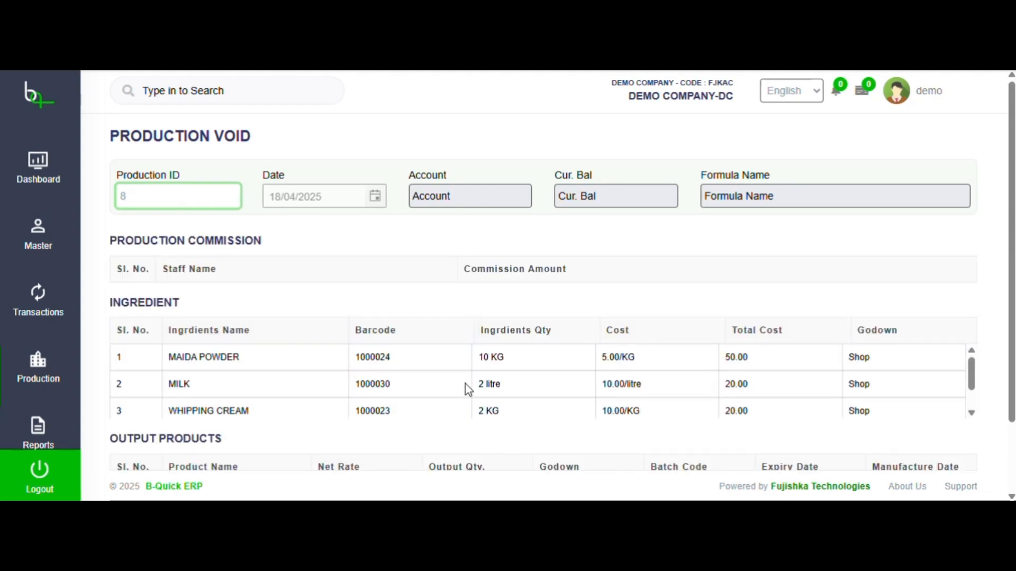
scroll(468, 389, "down", 1)
scroll(468, 389, "down", 2)
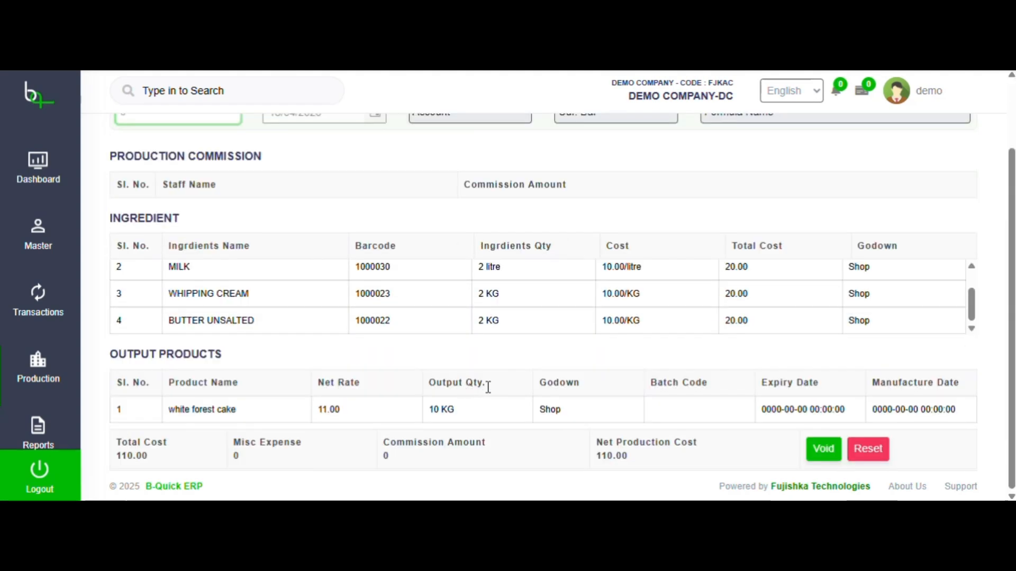
left_click(820, 452)
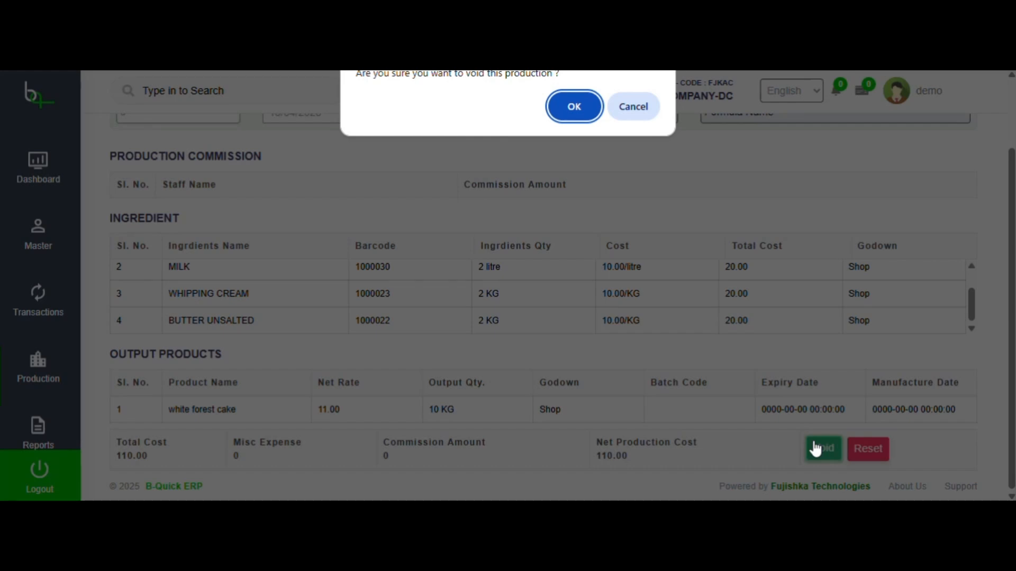
left_click(582, 105)
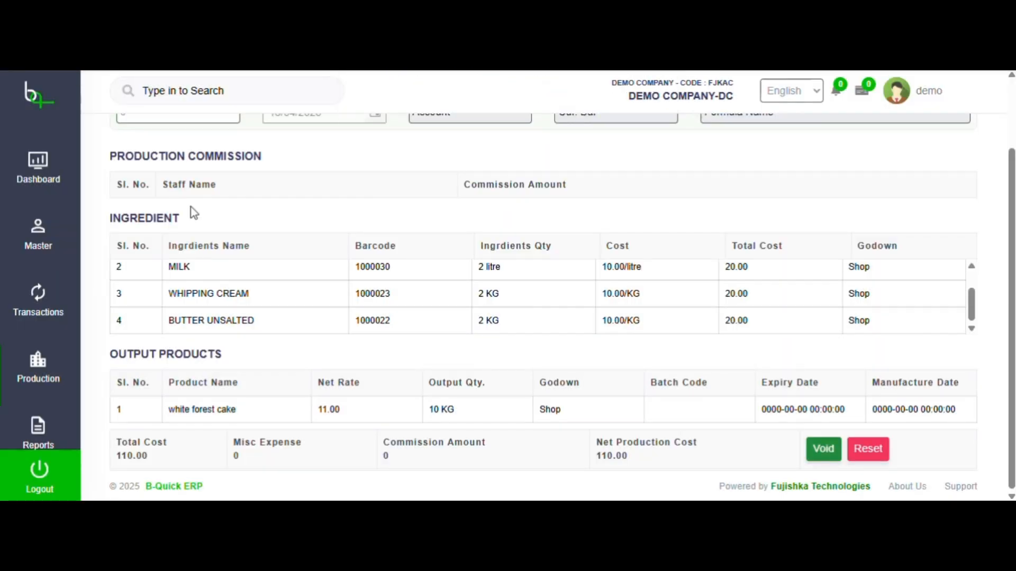
- Reopen the Stock Summary report and check the ingredients' available stock following the void
left_click(30, 437)
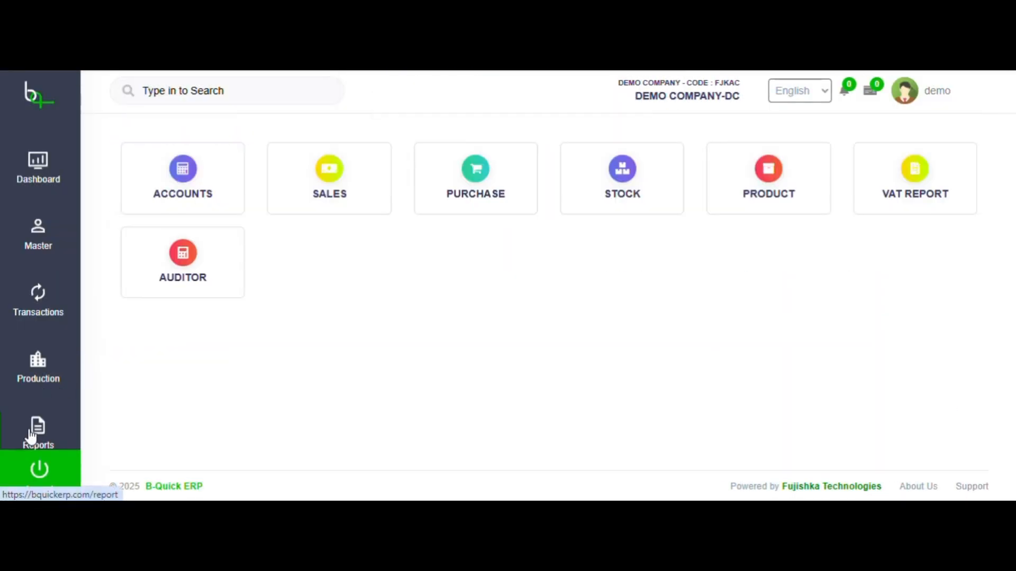
left_click(608, 188)
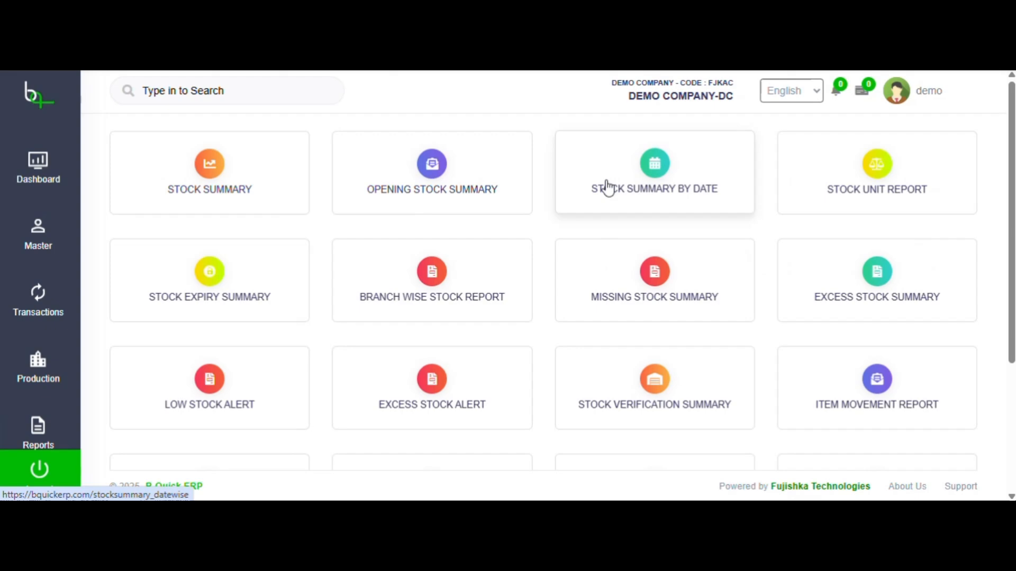
left_click(269, 189)
scroll(352, 376, "down", 1)
scroll(351, 376, "down", 10)
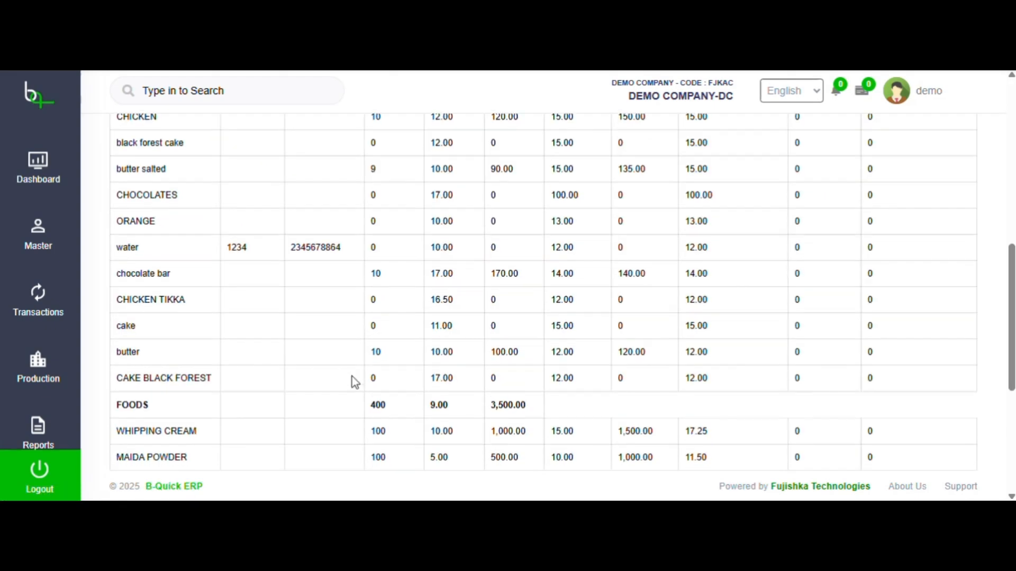